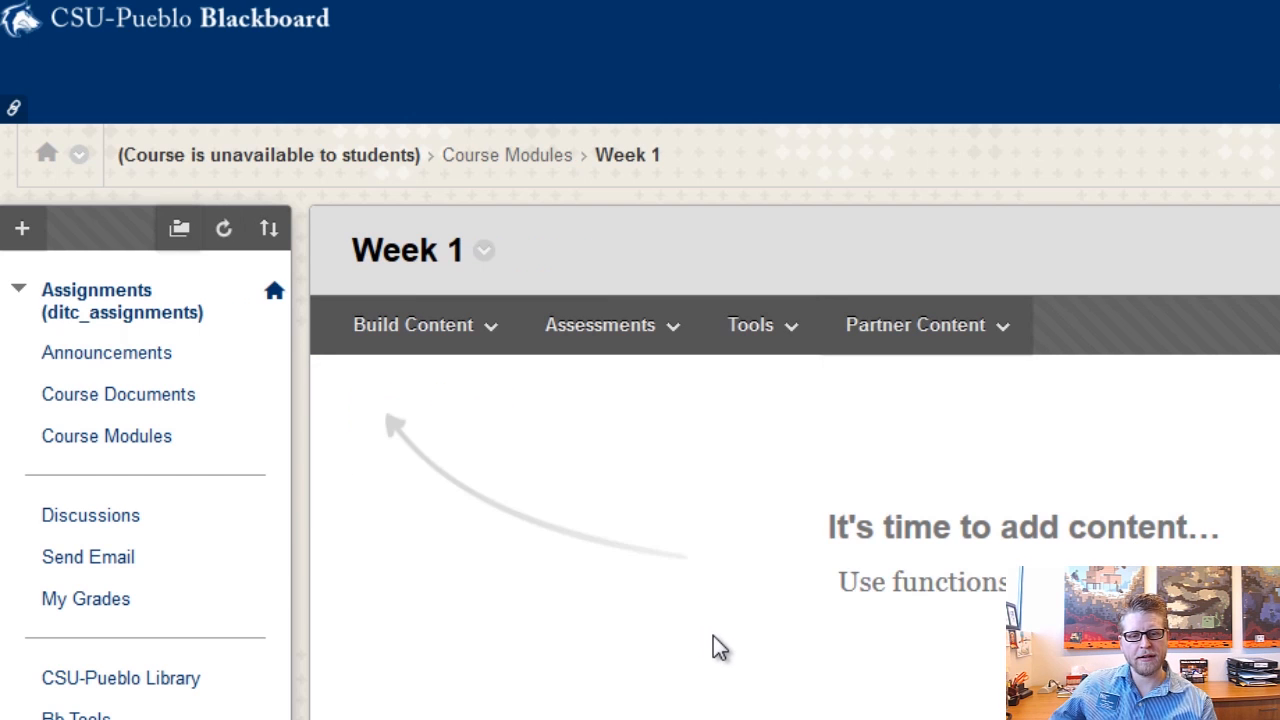
- Create a new assignment in the Week 1 module and name it Research Paper
{"action": "left_click", "coordinate": [610, 338]}
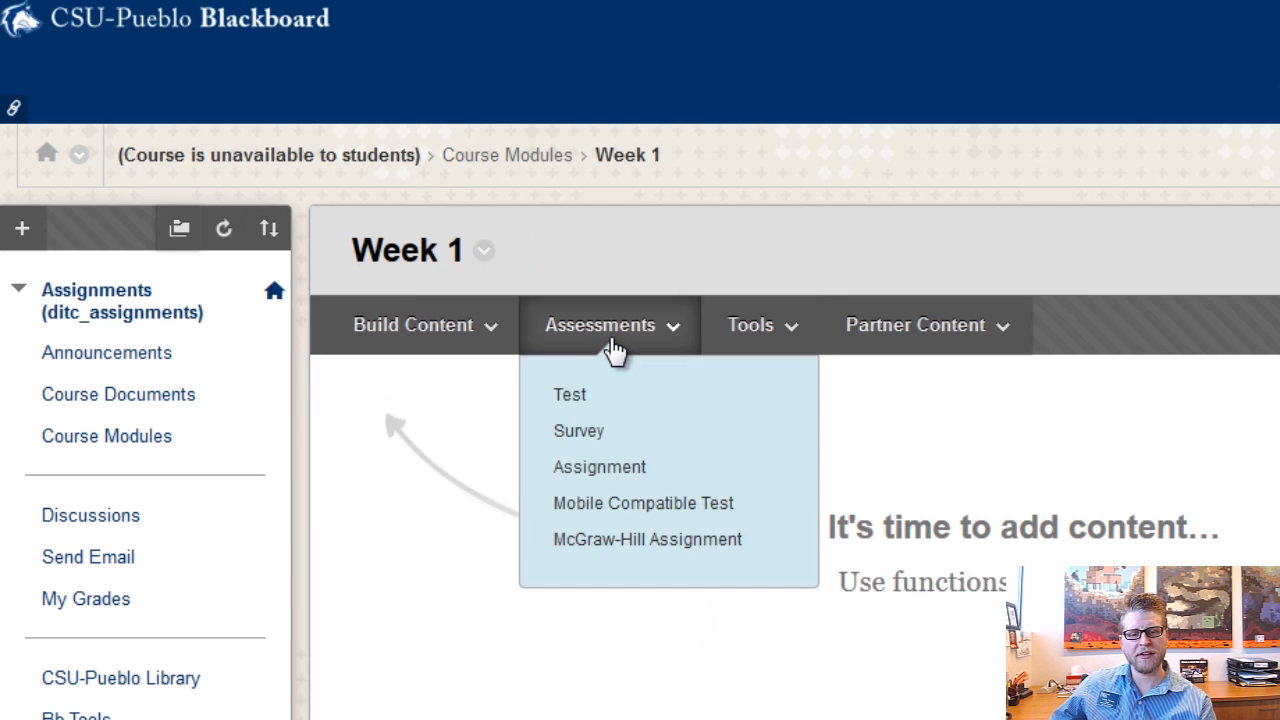
{"action": "left_click", "coordinate": [608, 487]}
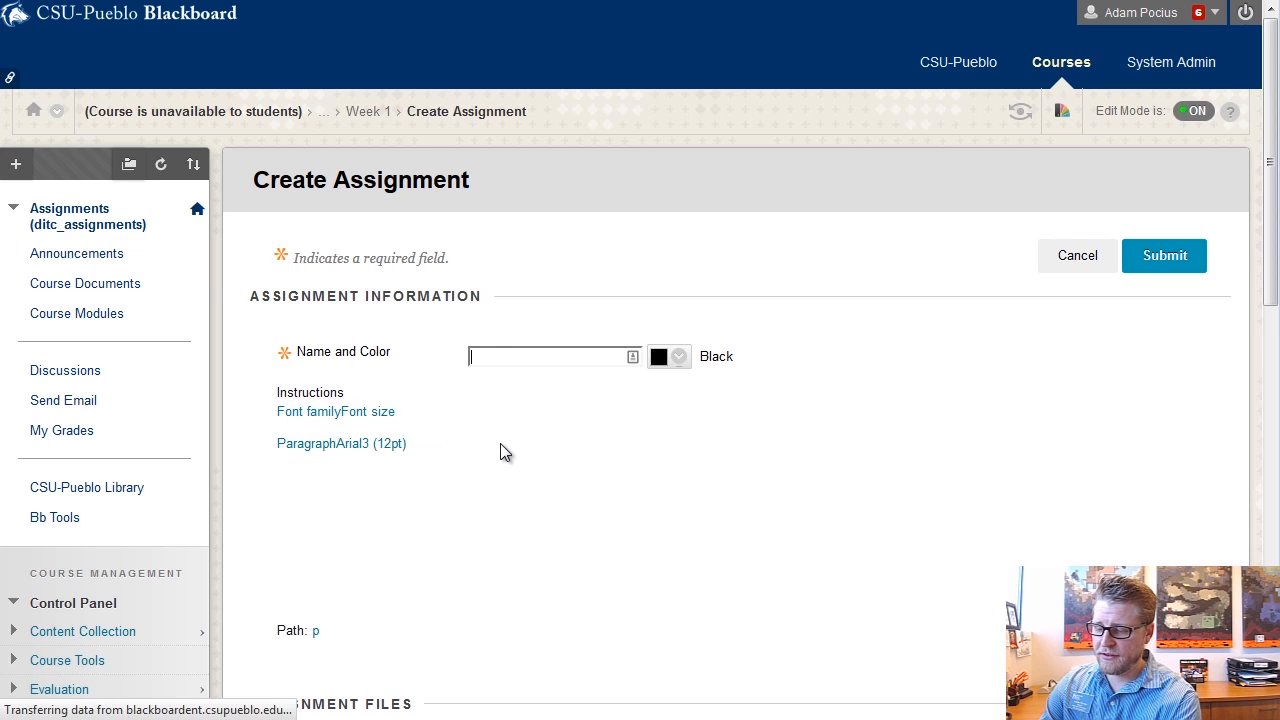
{"action": "type", "text": "Resear"}
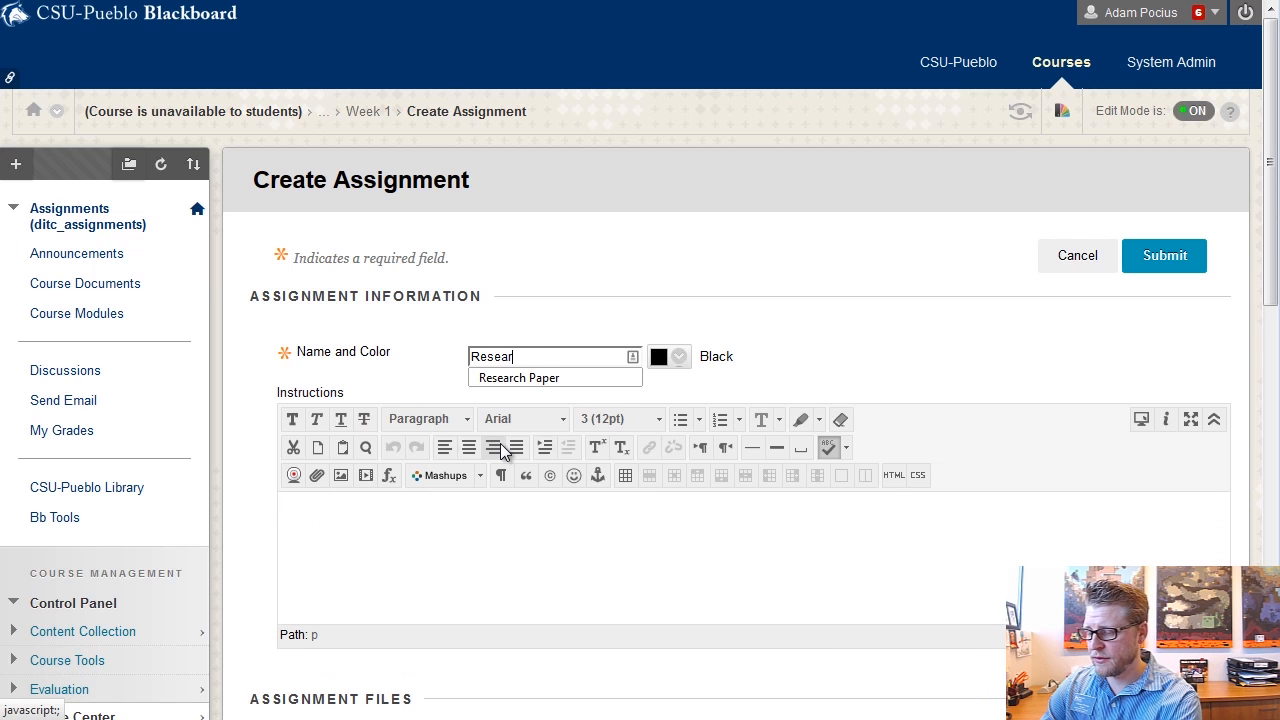
{"action": "type", "text": "ch Pap"}
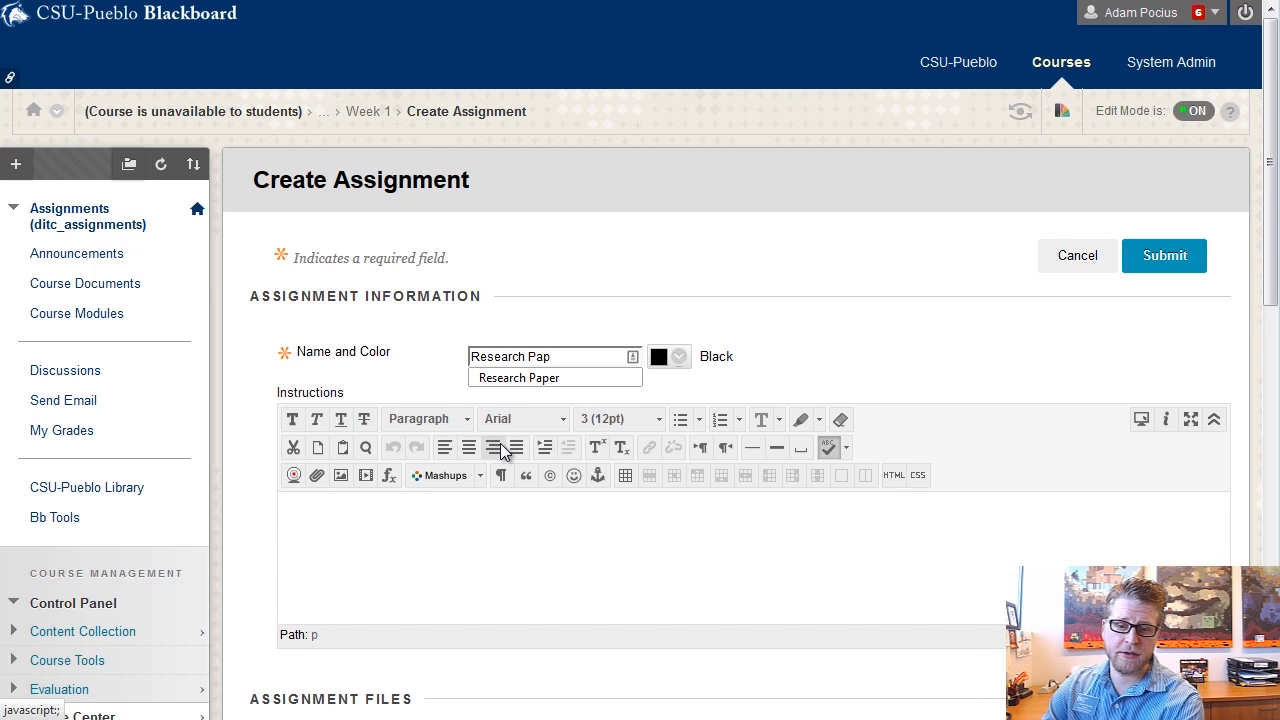
{"action": "left_click", "coordinate": [520, 378]}
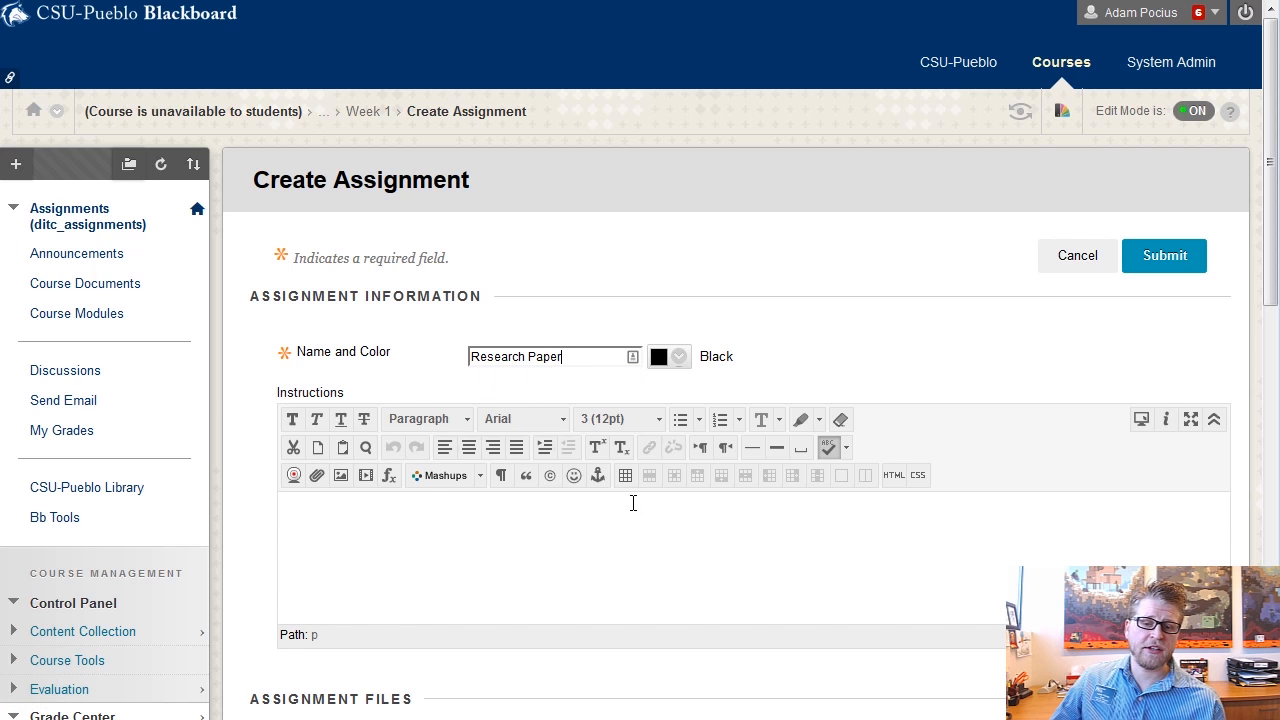
- Enter the assignment instructions "Please research an American President using the writing guidelines listed in your Week 1 module. Once complete, upload and turn in here."
{"action": "scroll", "coordinate": [515, 528], "scroll_direction": "down", "scroll_amount": 2}
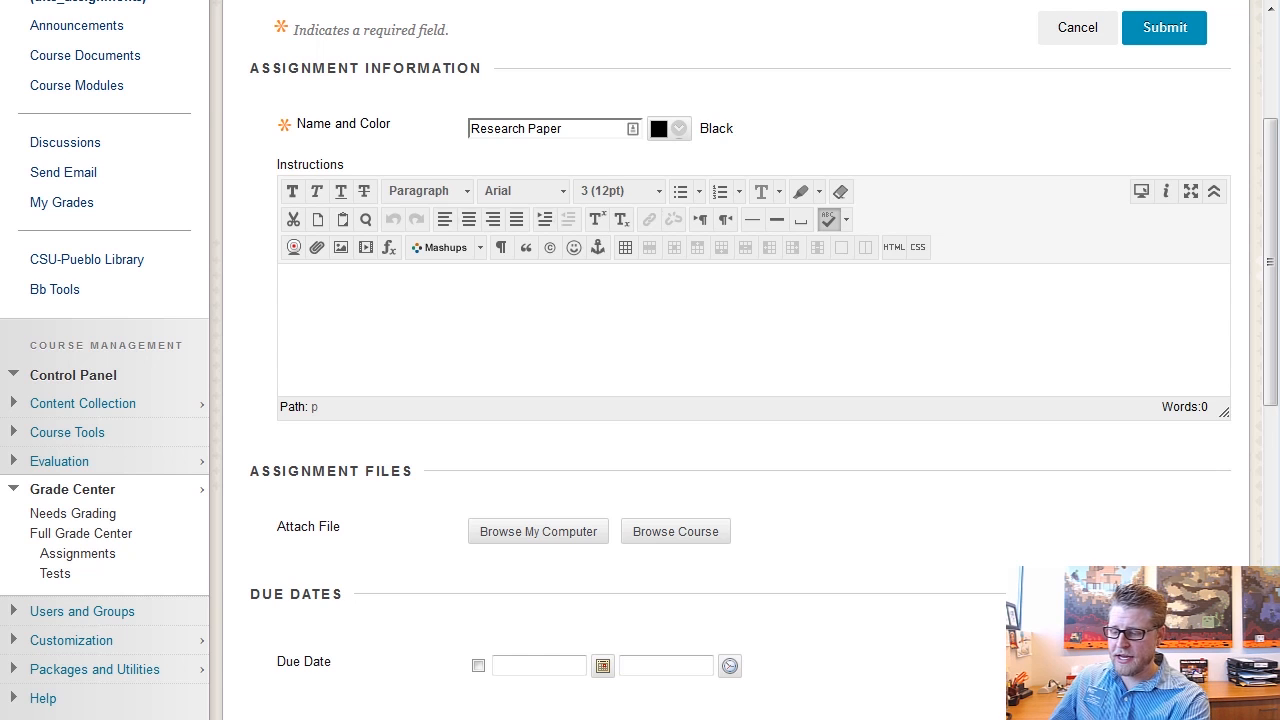
{"action": "left_click", "coordinate": [754, 356]}
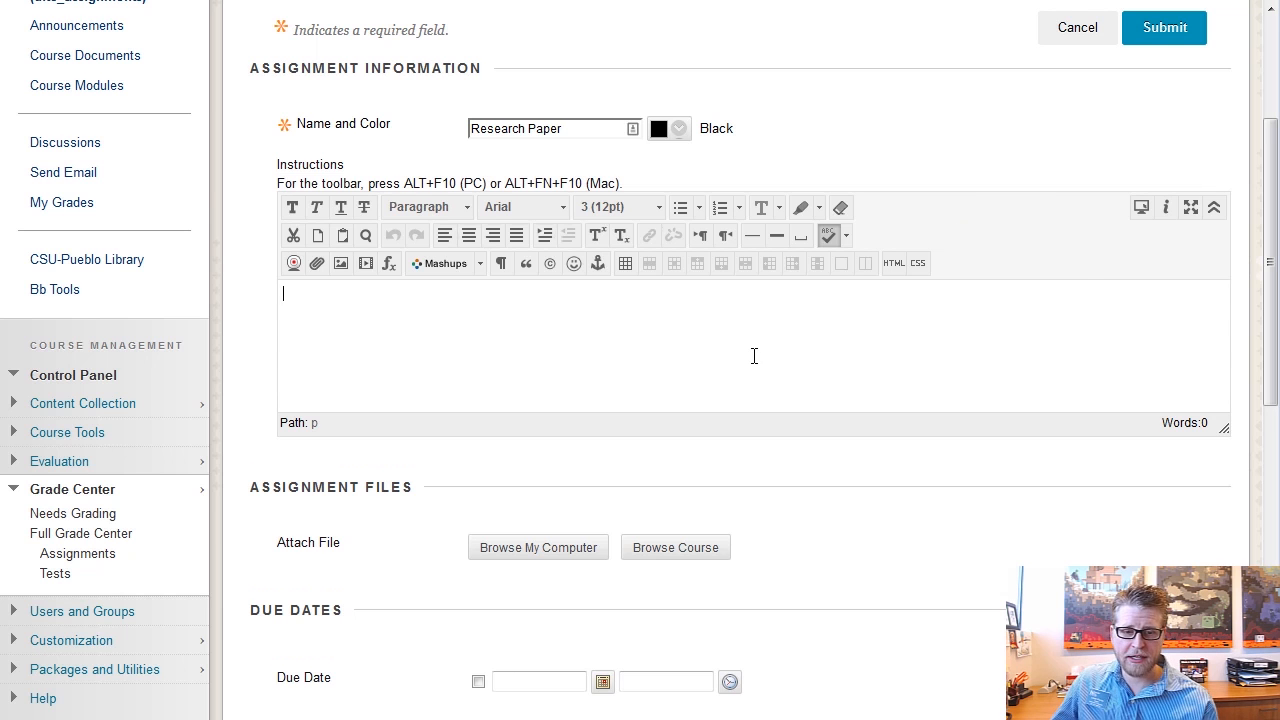
{"action": "type", "text": "Please research an American President using the writing guidelines listed in your Week 1 module. Once complete, upload and turn in here."}
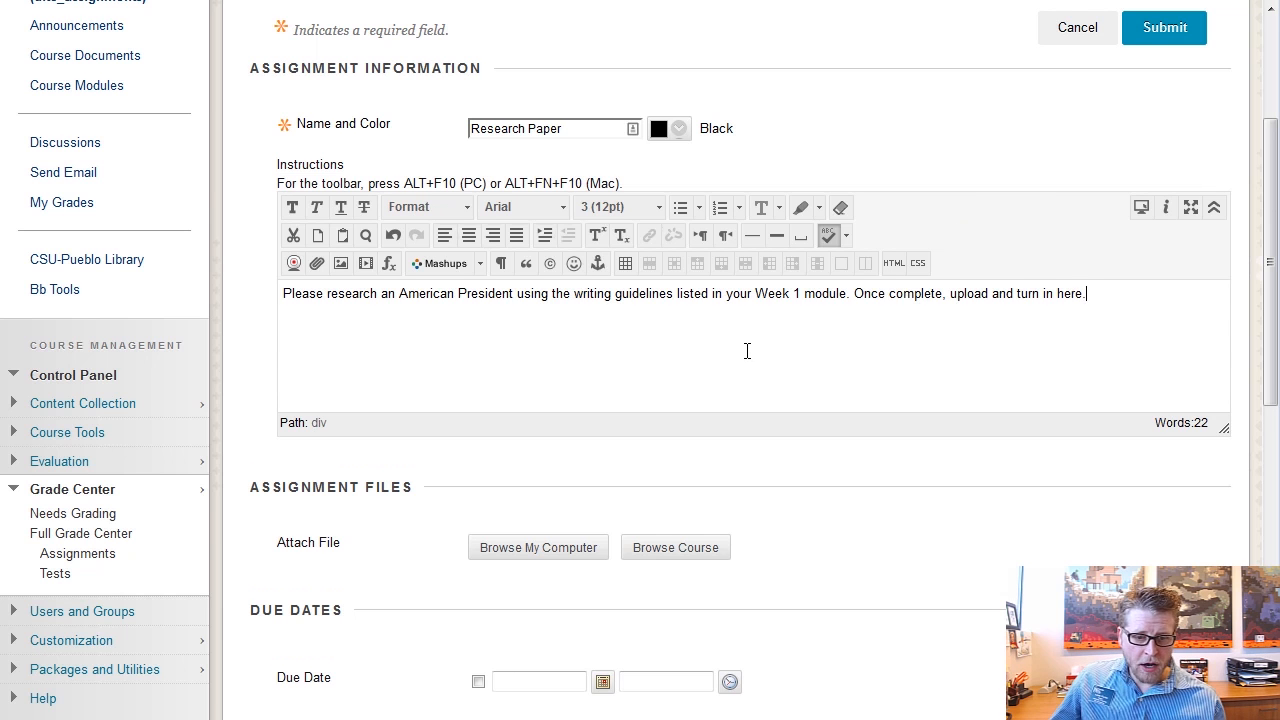
- Enable a due date for the assignment and set the date to 01/14/2016
{"action": "scroll", "coordinate": [750, 359], "scroll_direction": "down", "scroll_amount": 2}
{"action": "scroll", "coordinate": [750, 359], "scroll_direction": "down", "scroll_amount": 2}
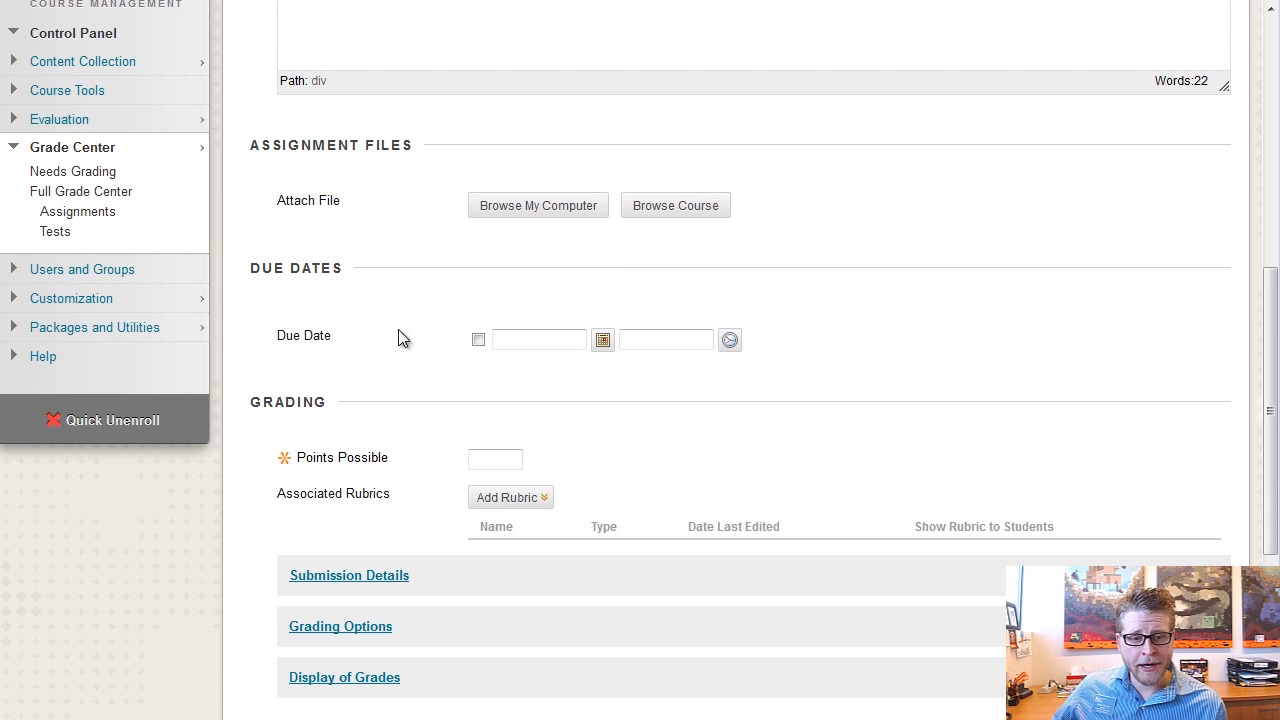
{"action": "left_click", "coordinate": [479, 341]}
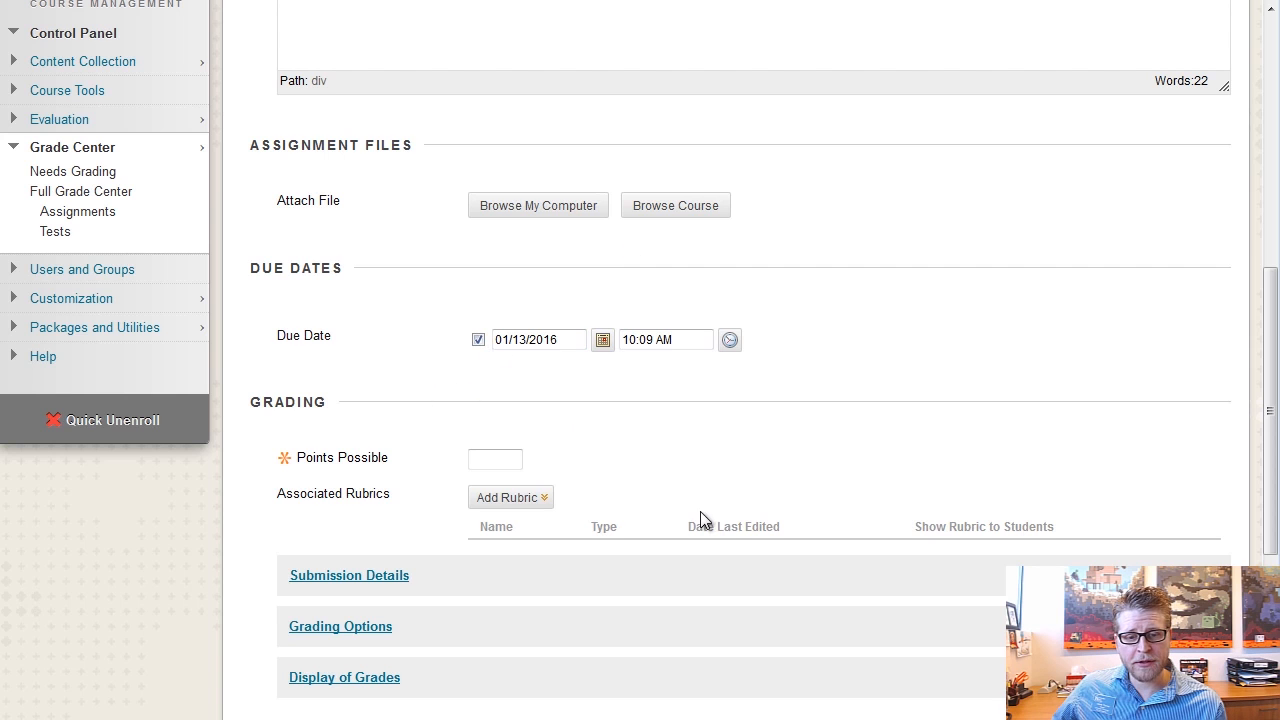
{"action": "left_click", "coordinate": [603, 344]}
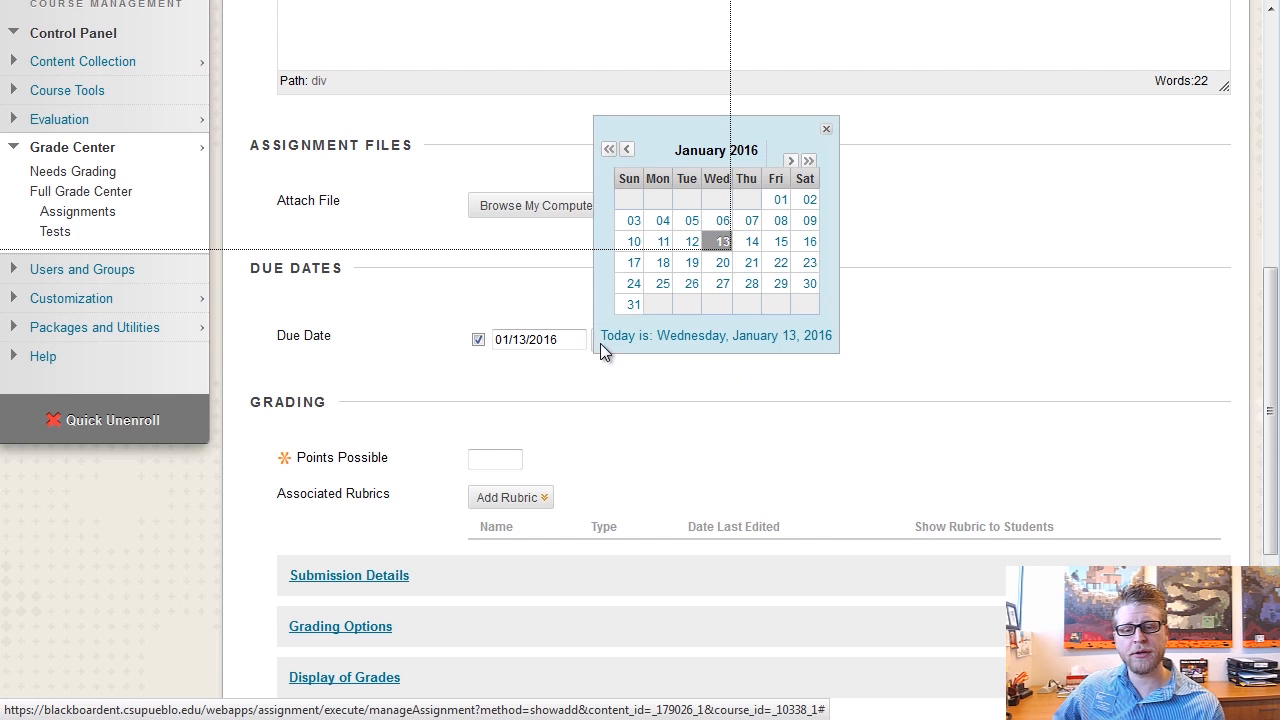
{"action": "left_click", "coordinate": [751, 244]}
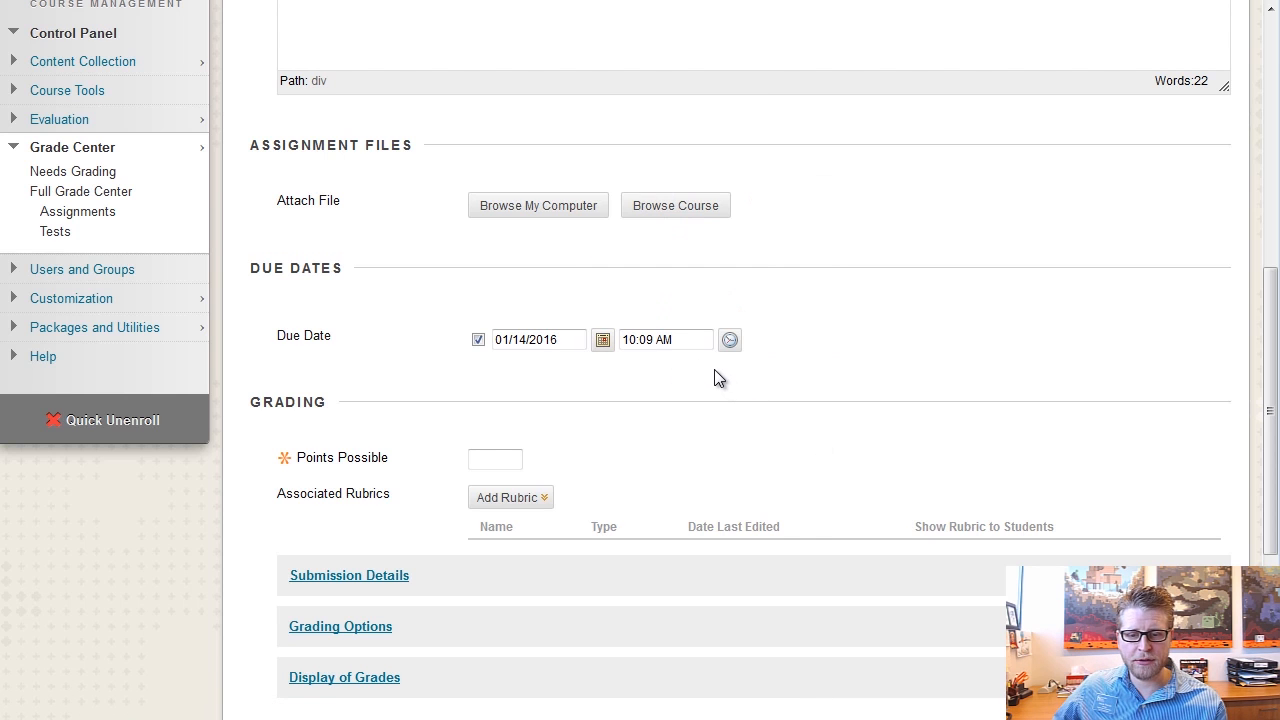
- Set the assignment's points possible to 100 in the grading section
{"action": "scroll", "coordinate": [722, 365], "scroll_direction": "down", "scroll_amount": 3}
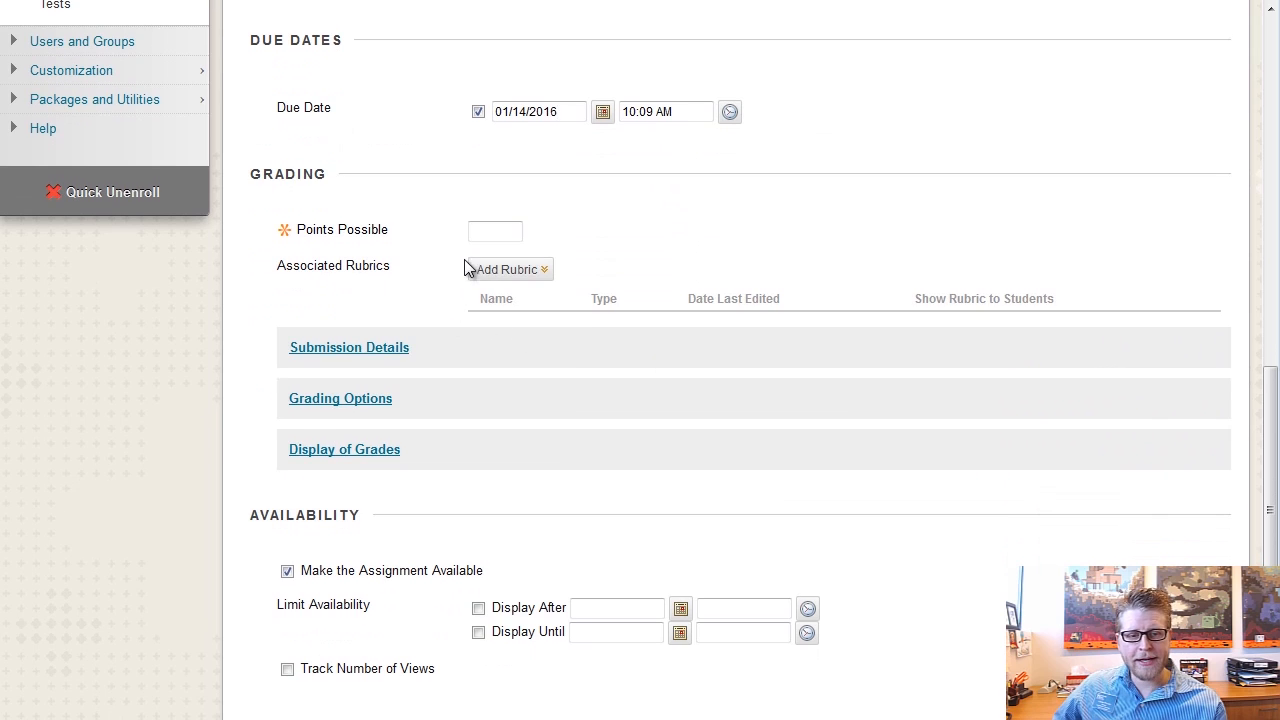
{"action": "left_click", "coordinate": [490, 233]}
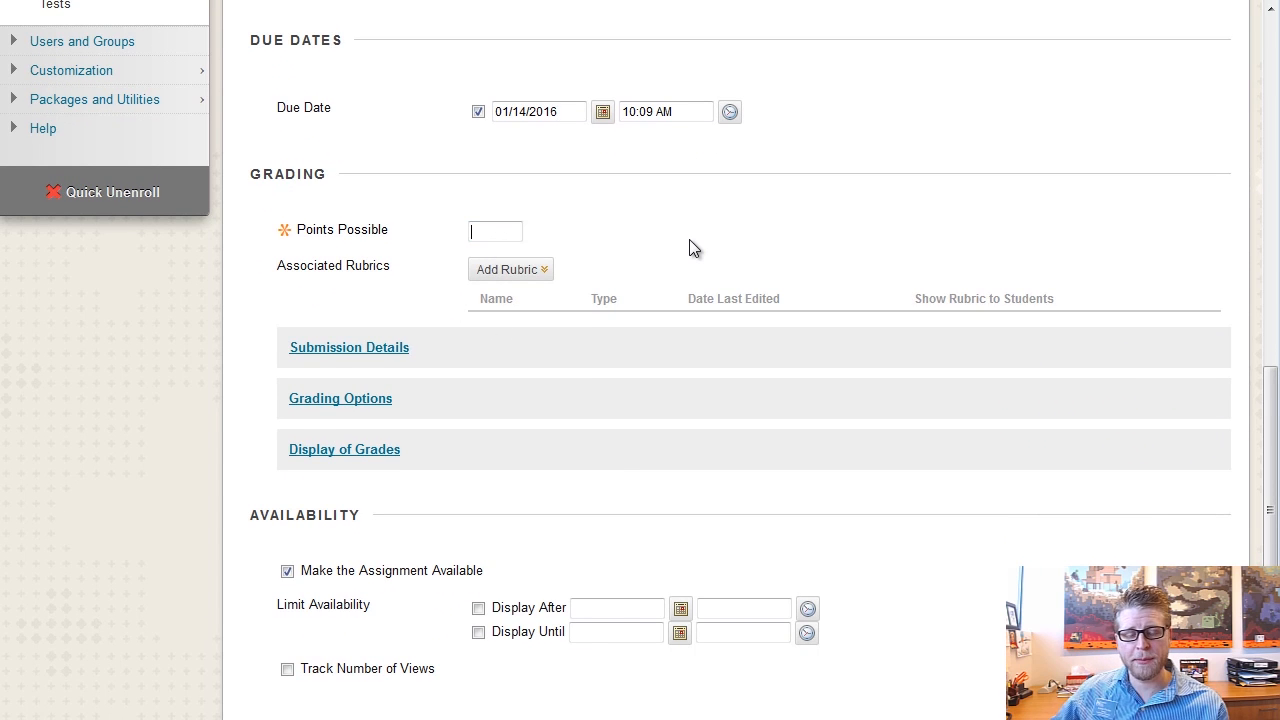
{"action": "type", "text": "100"}
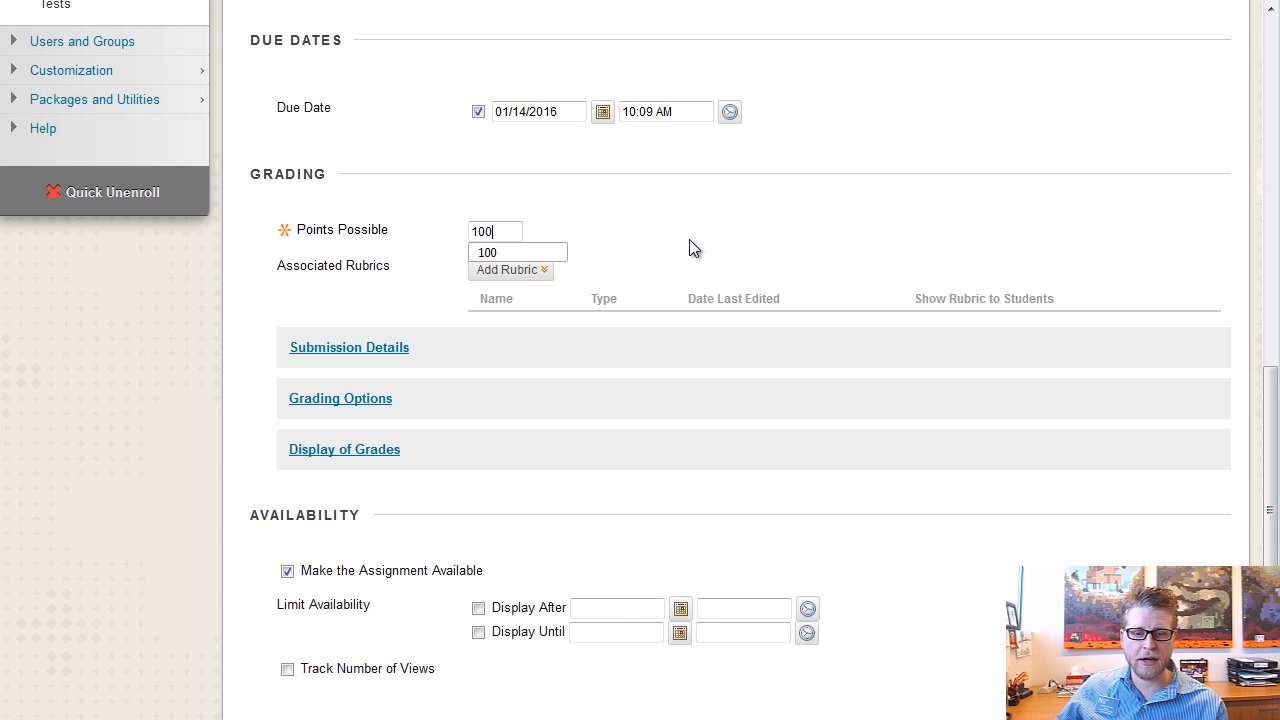
{"action": "left_click", "coordinate": [688, 240]}
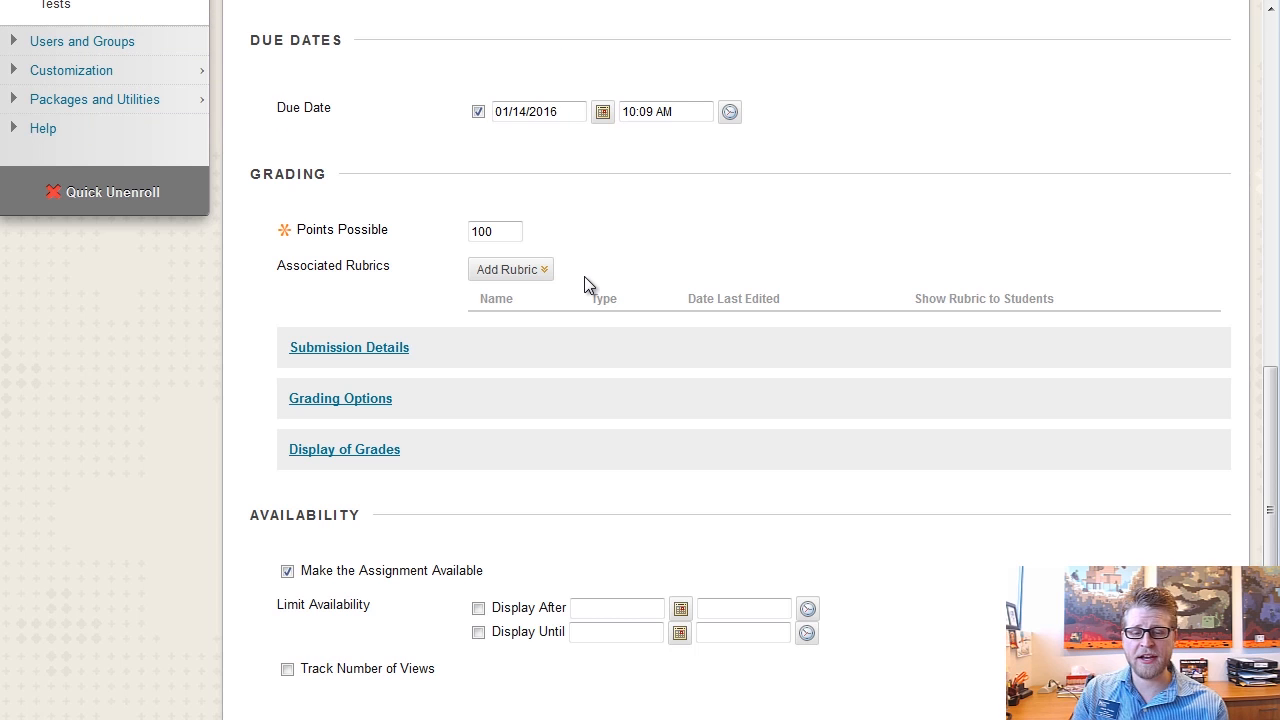
- In the submission details, set the number of attempts to Multiple attempts with a maximum of 2
{"action": "scroll", "coordinate": [586, 290], "scroll_direction": "down", "scroll_amount": 1}
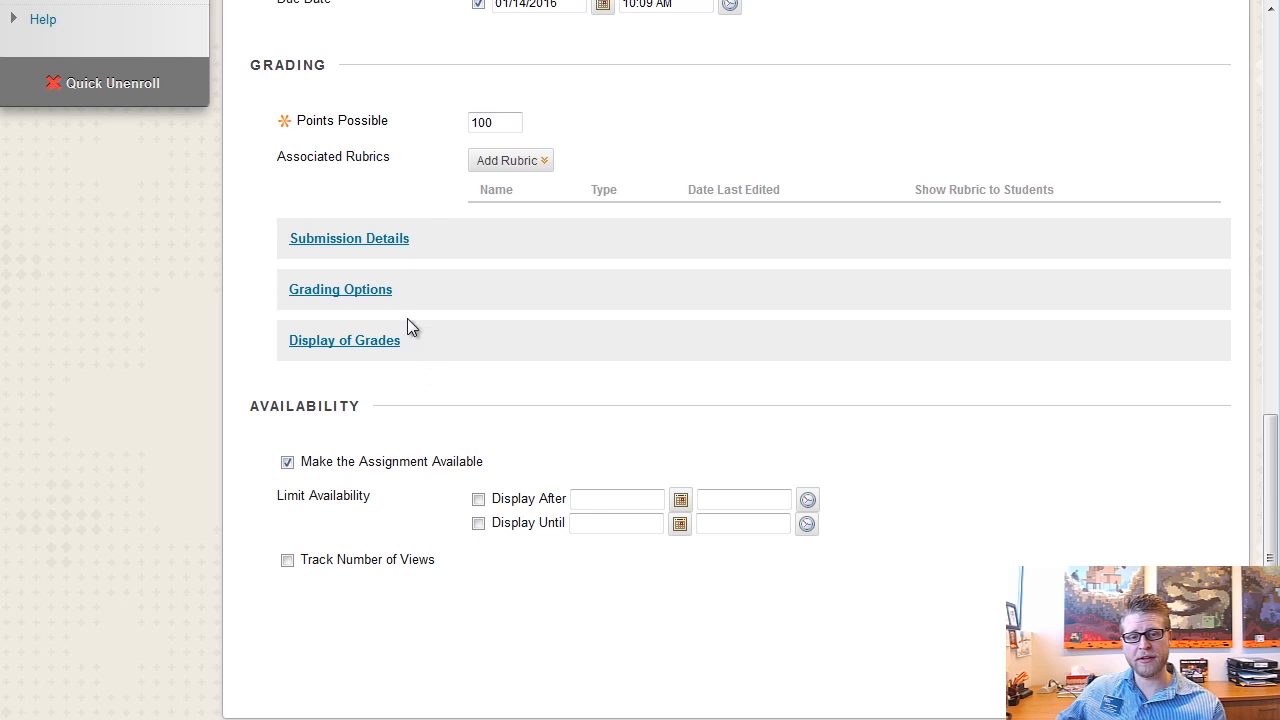
{"action": "left_click", "coordinate": [330, 243]}
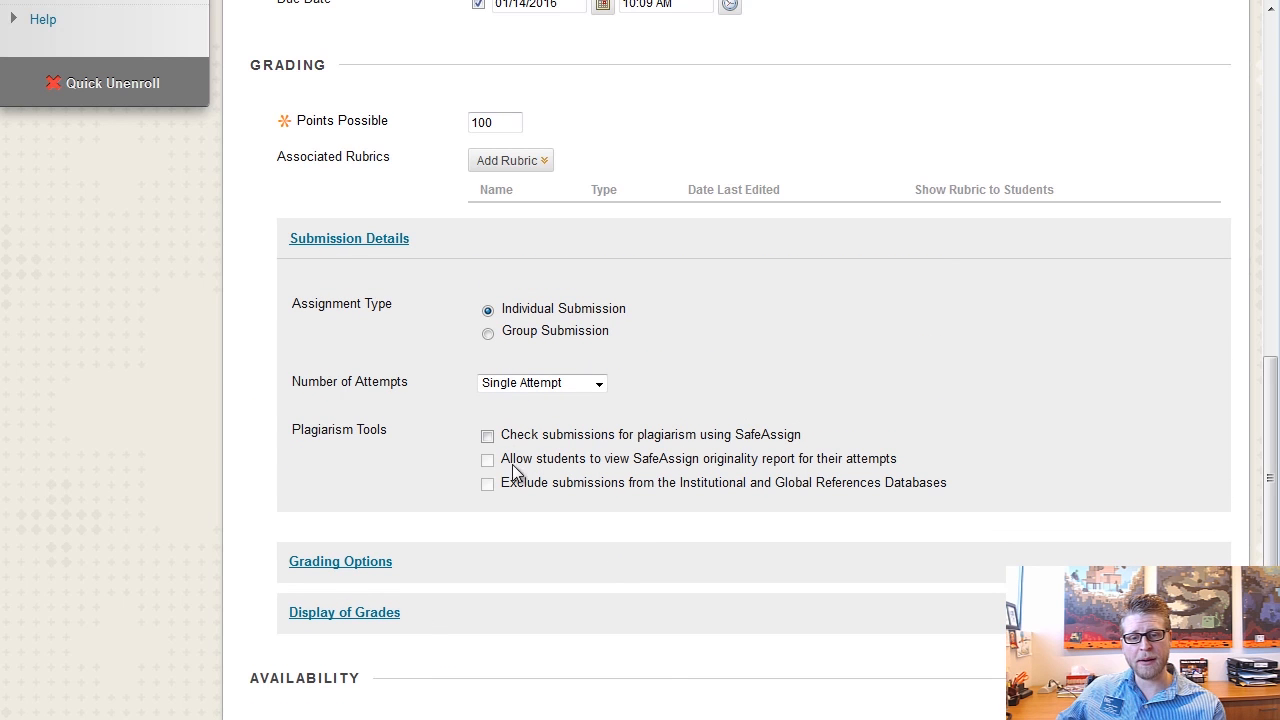
{"action": "scroll", "coordinate": [674, 633], "scroll_direction": "down", "scroll_amount": 2}
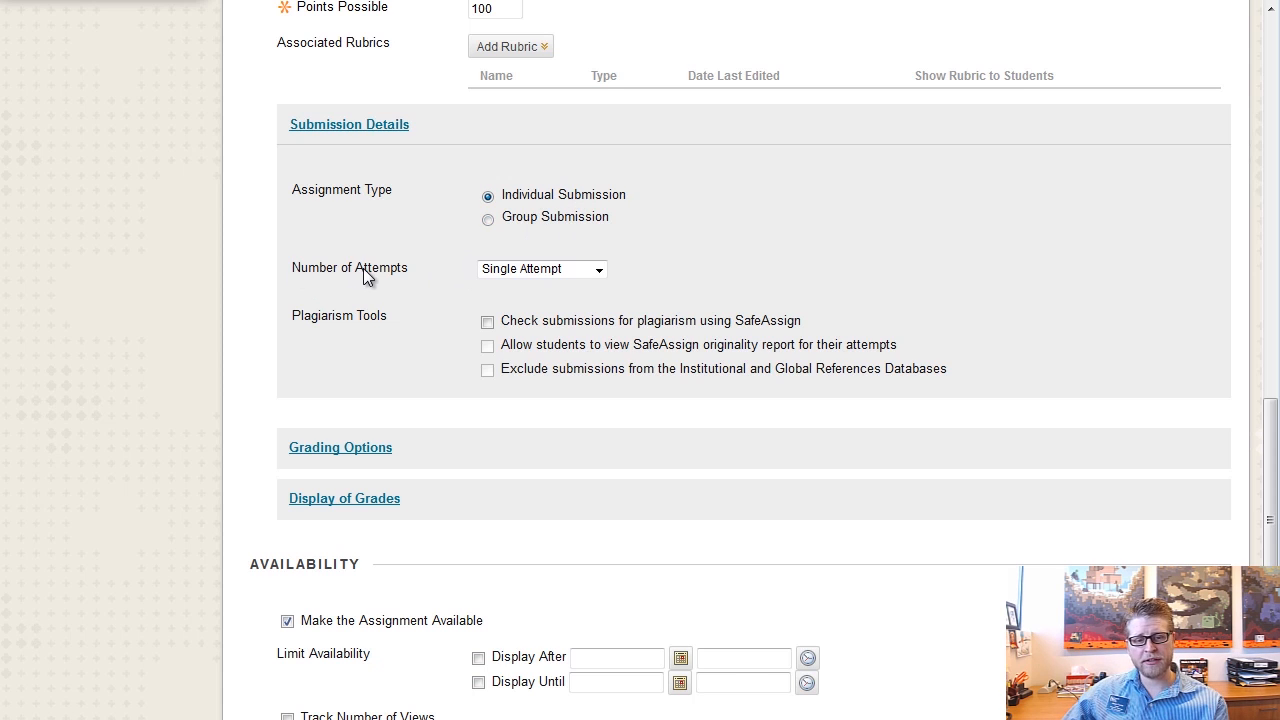
{"action": "left_click", "coordinate": [598, 270]}
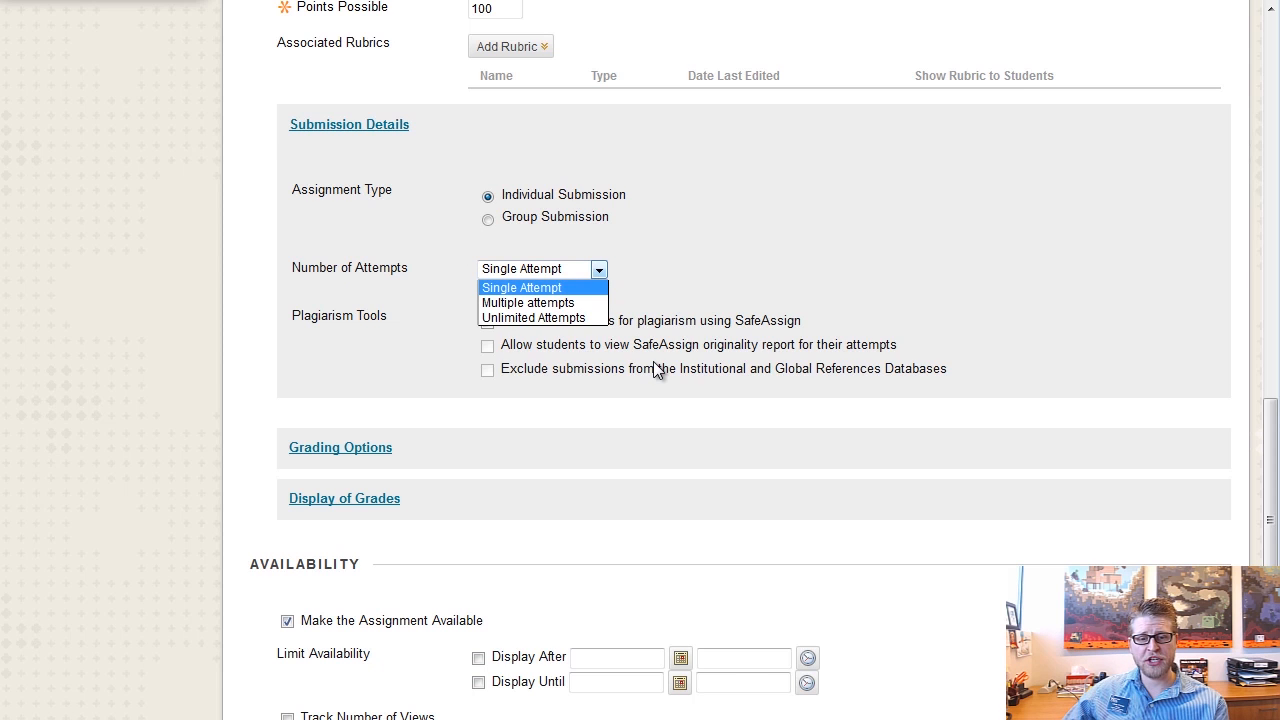
{"action": "left_click", "coordinate": [548, 303]}
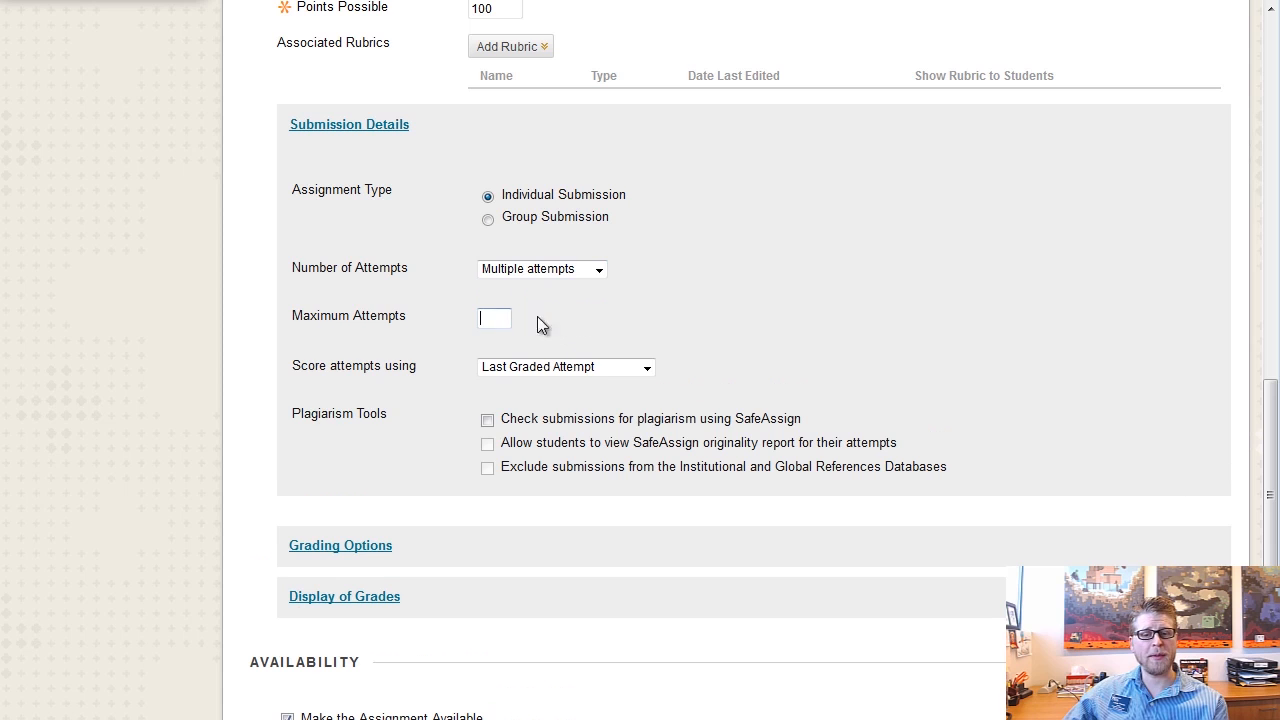
{"action": "type", "text": "2"}
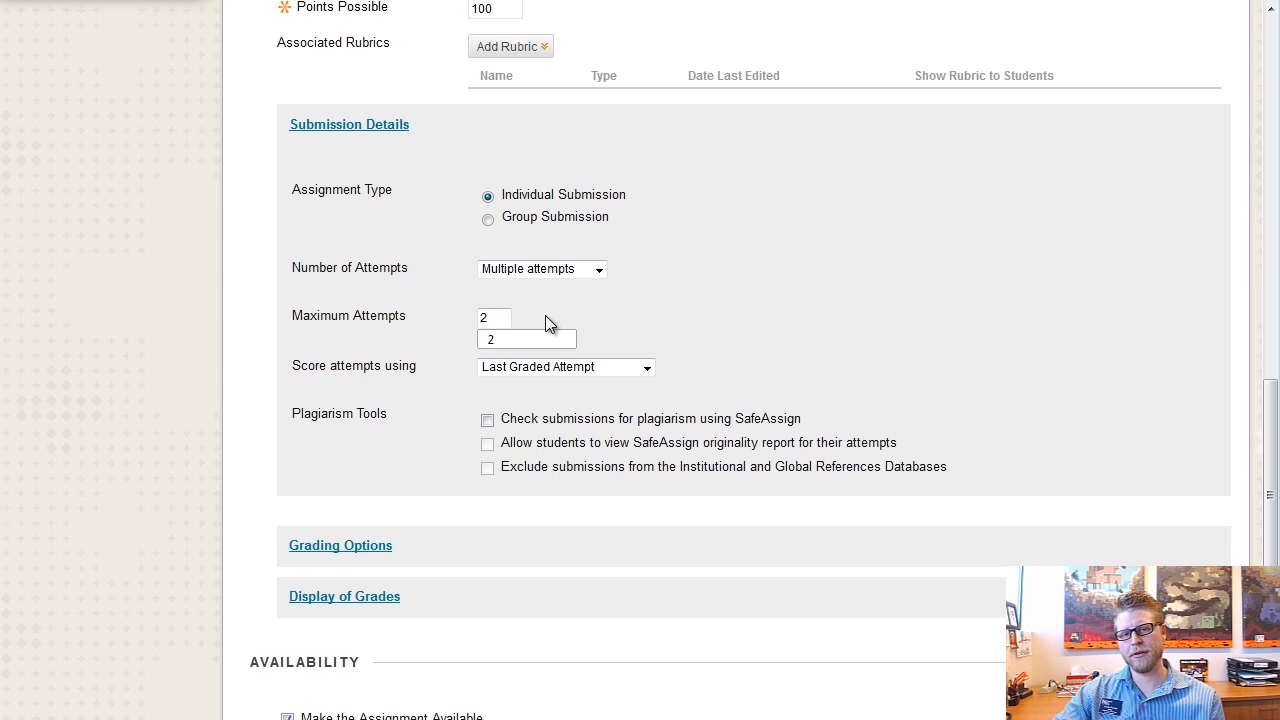
{"action": "key", "text": "Tab"}
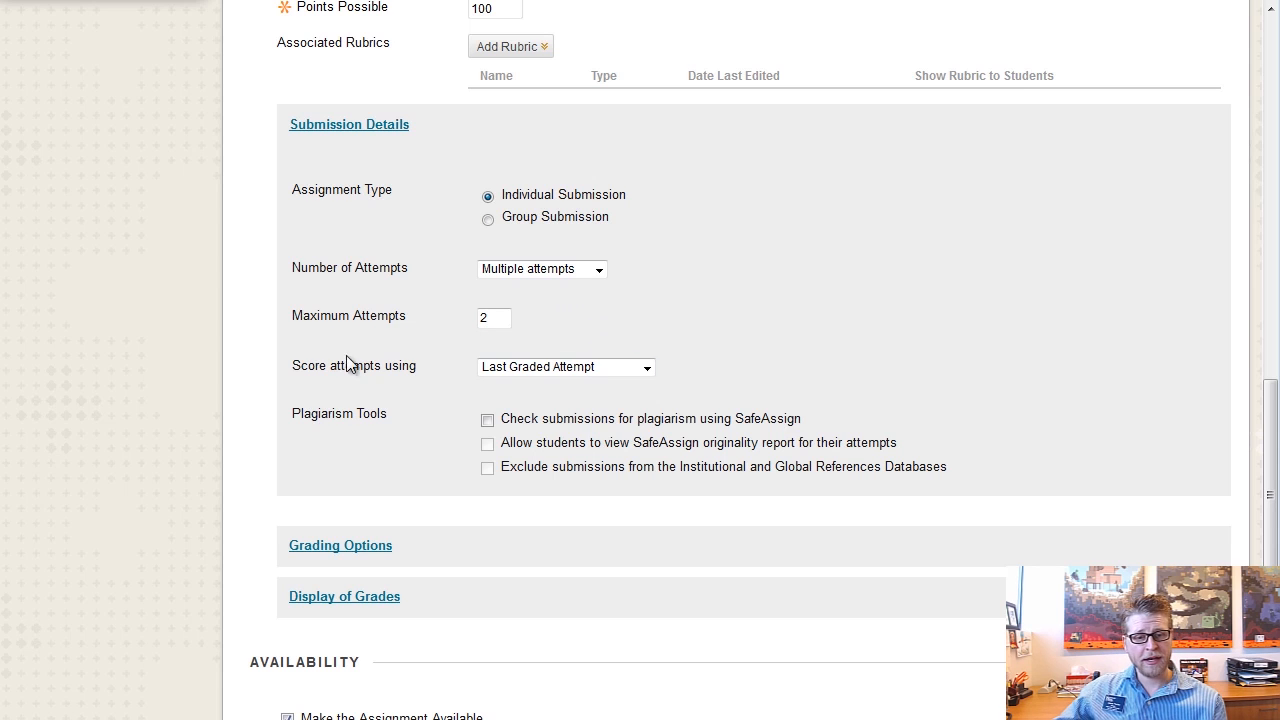
{"action": "left_click_drag", "start_coordinate": [296, 375], "coordinate": [432, 370]}
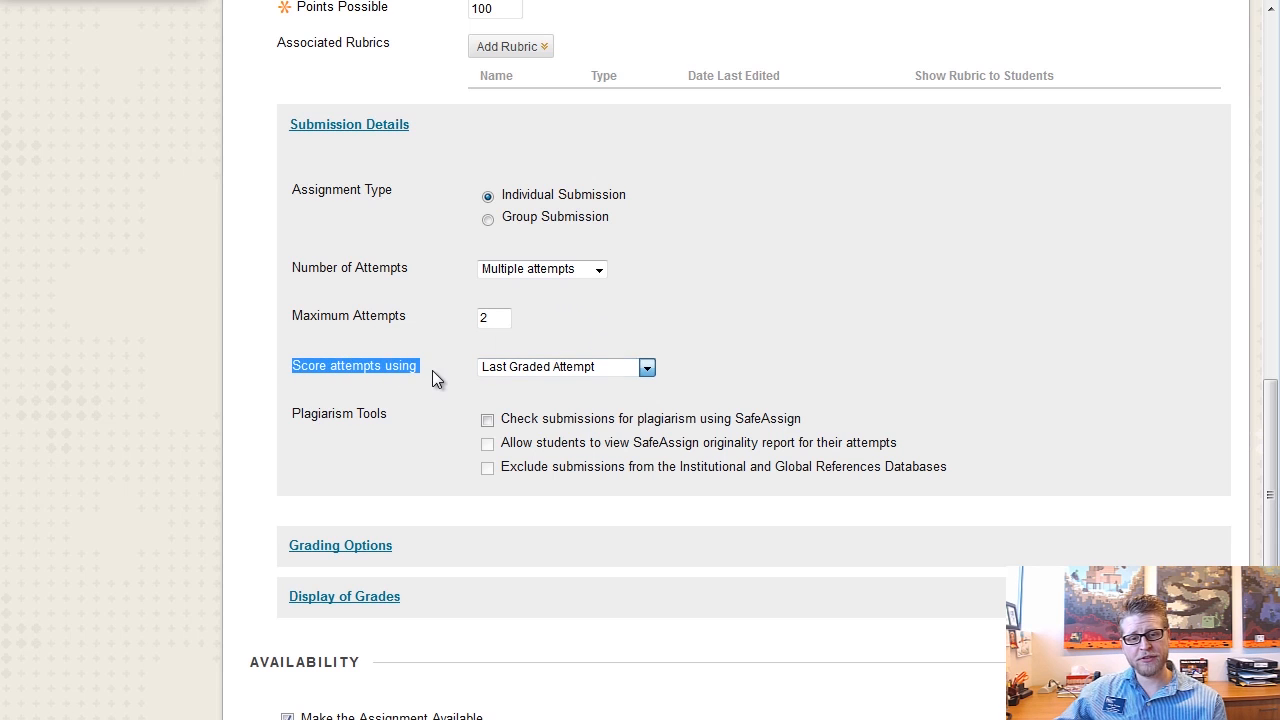
{"action": "left_click", "coordinate": [444, 383]}
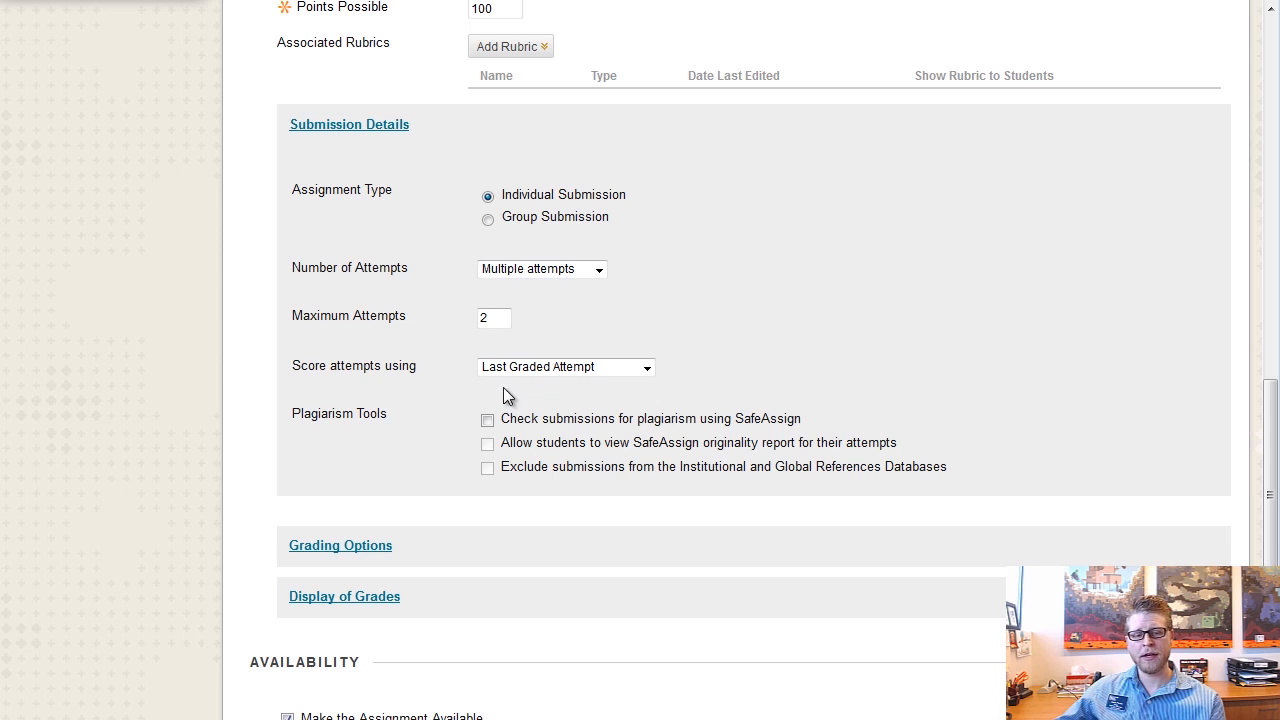
{"action": "left_click_drag", "start_coordinate": [289, 414], "coordinate": [948, 468]}
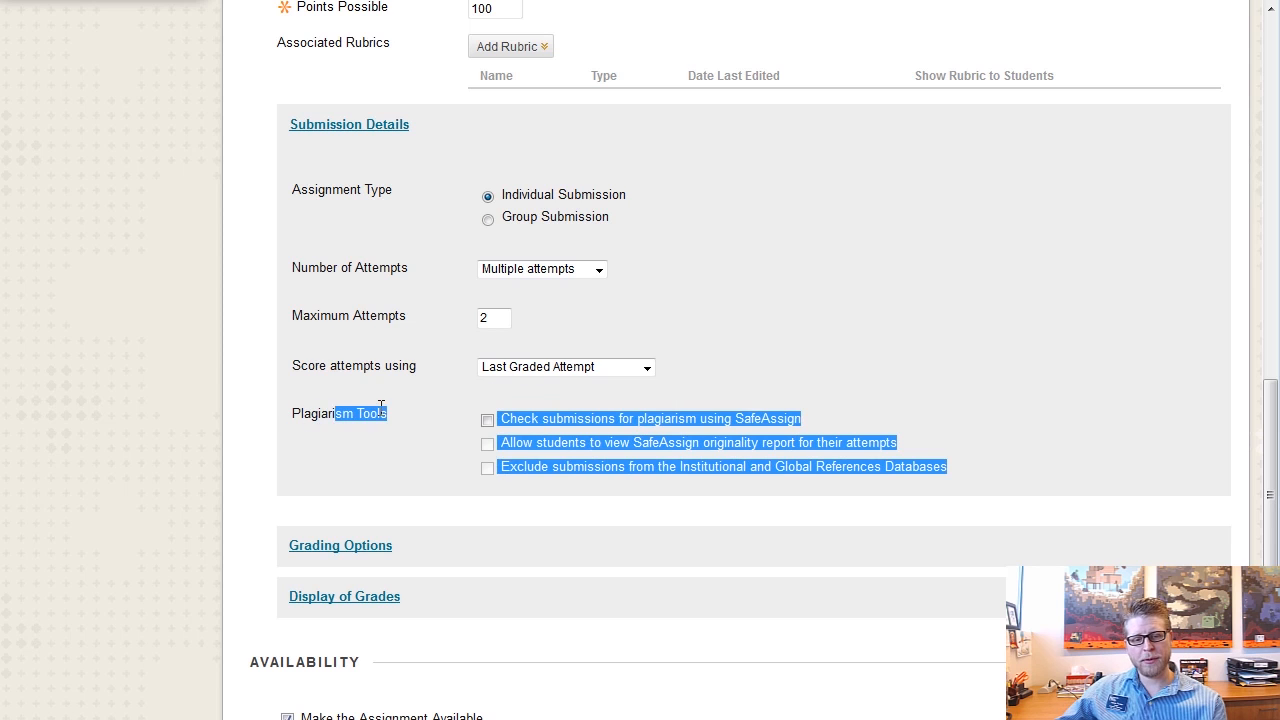
{"action": "left_click", "coordinate": [391, 411]}
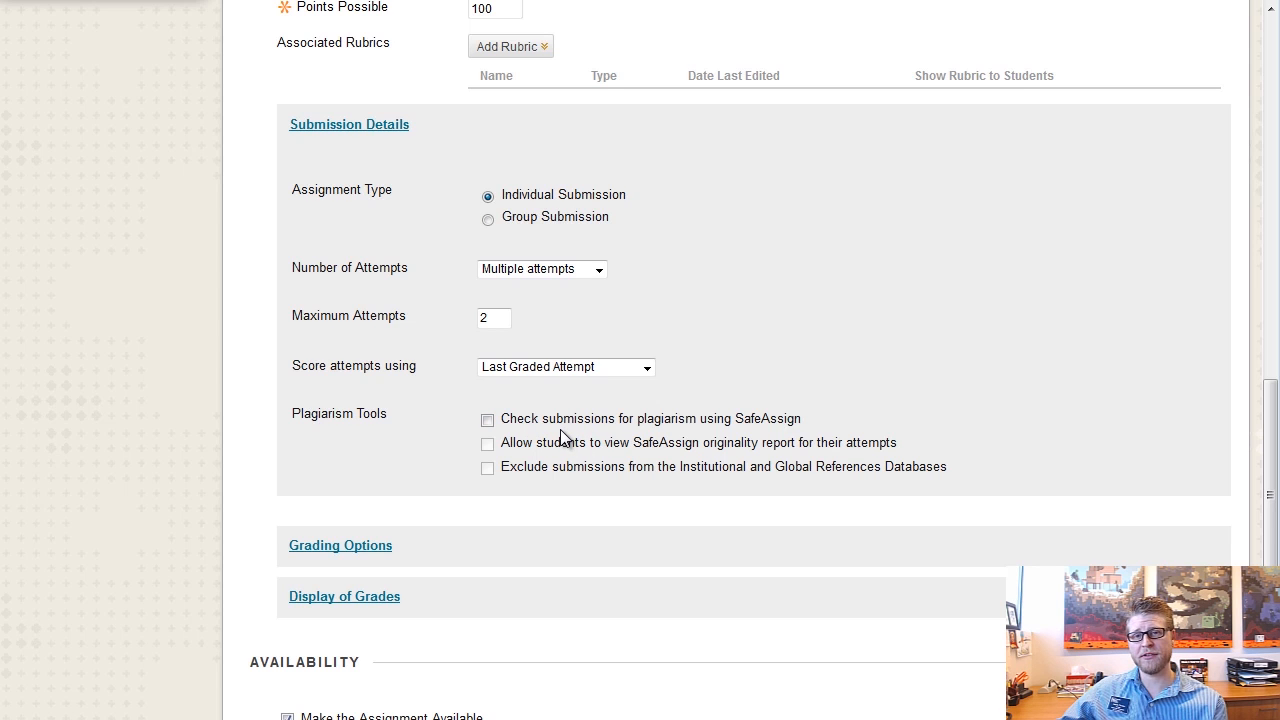
- Enable the SafeAssign plagiarism check, student access to the originality report, and exclusion from the Institutional and Global References Databases
{"action": "left_click", "coordinate": [487, 420]}
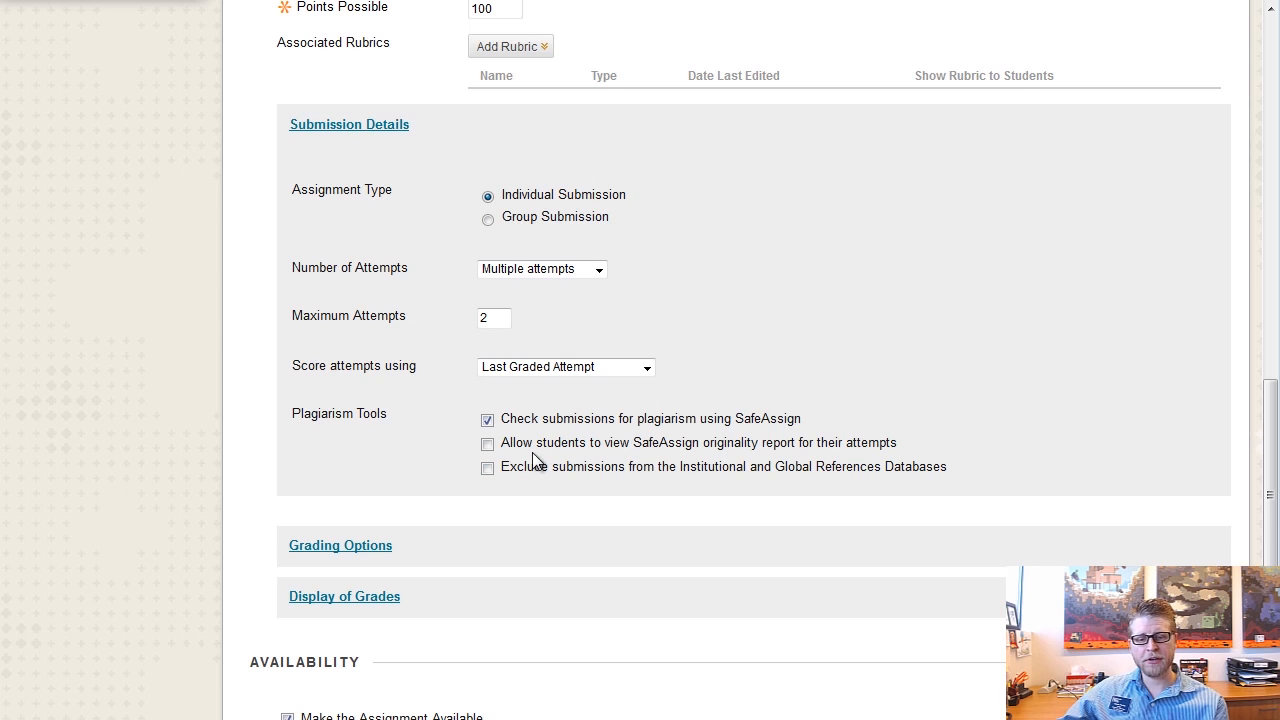
{"action": "left_click", "coordinate": [488, 444]}
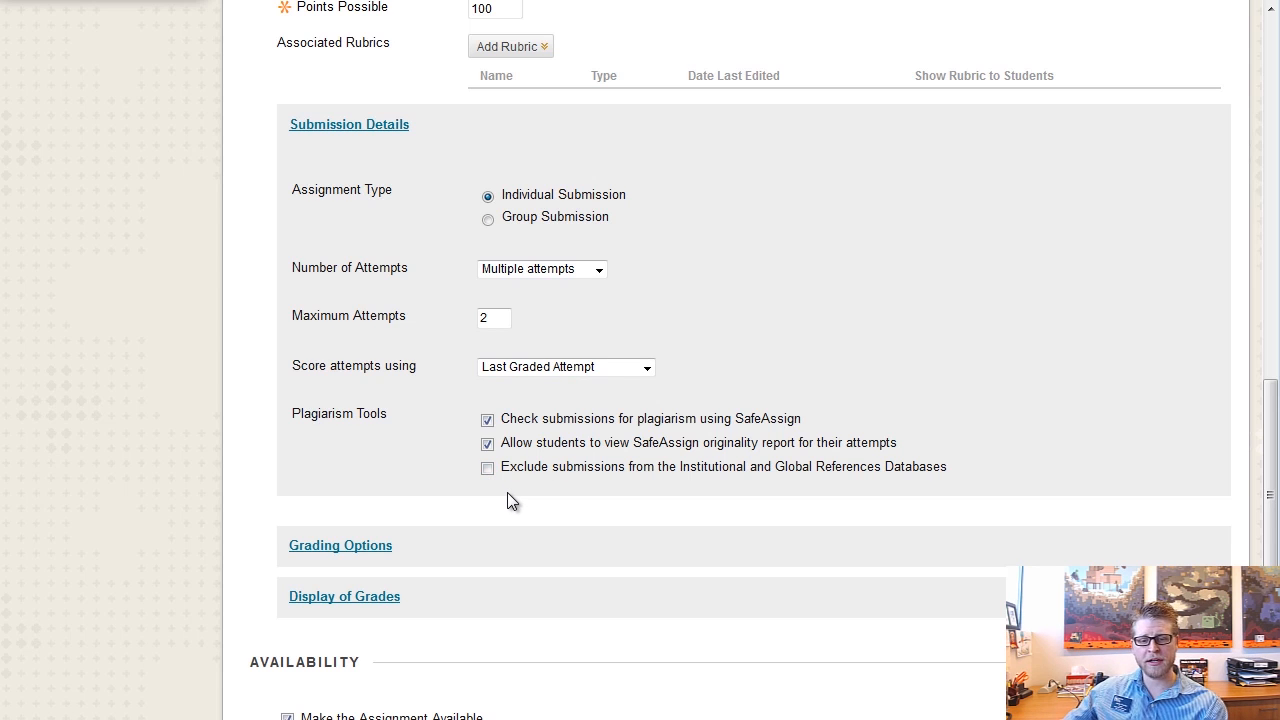
{"action": "left_click", "coordinate": [488, 469]}
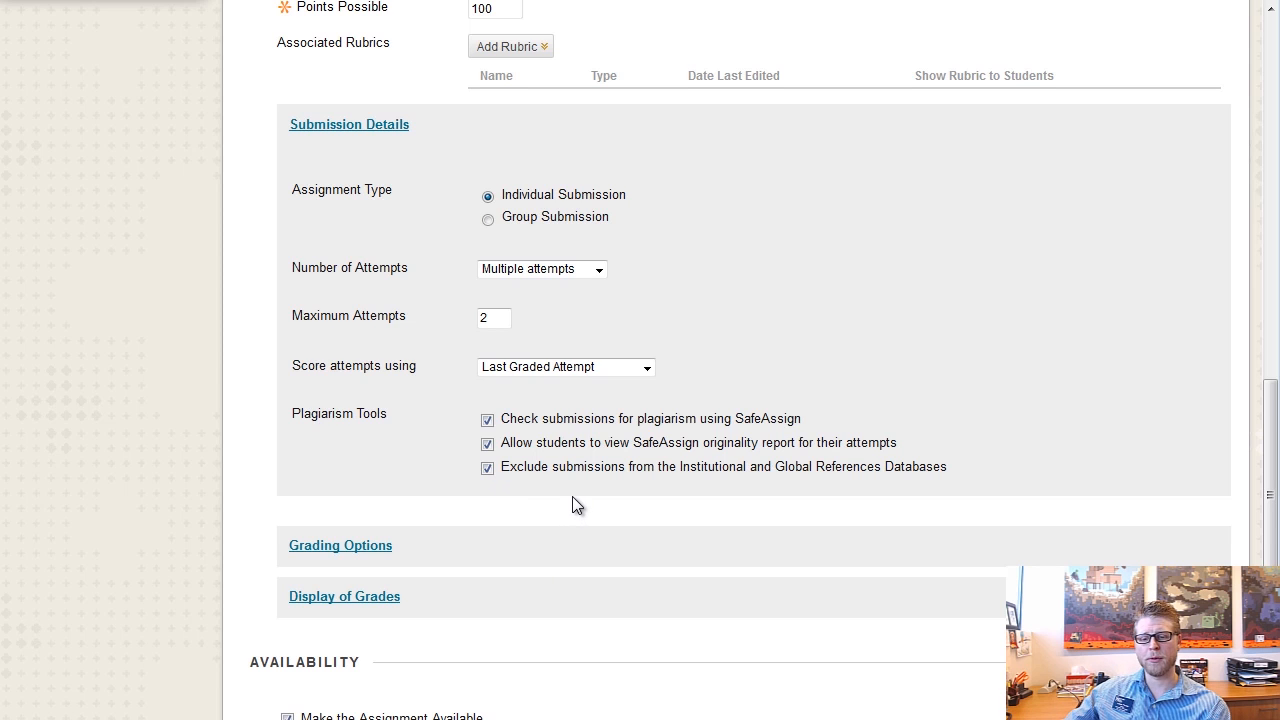
- Collapse the submission details and expand the grading options to review the anonymous and delegated grading settings
{"action": "scroll", "coordinate": [572, 496], "scroll_direction": "down", "scroll_amount": 3}
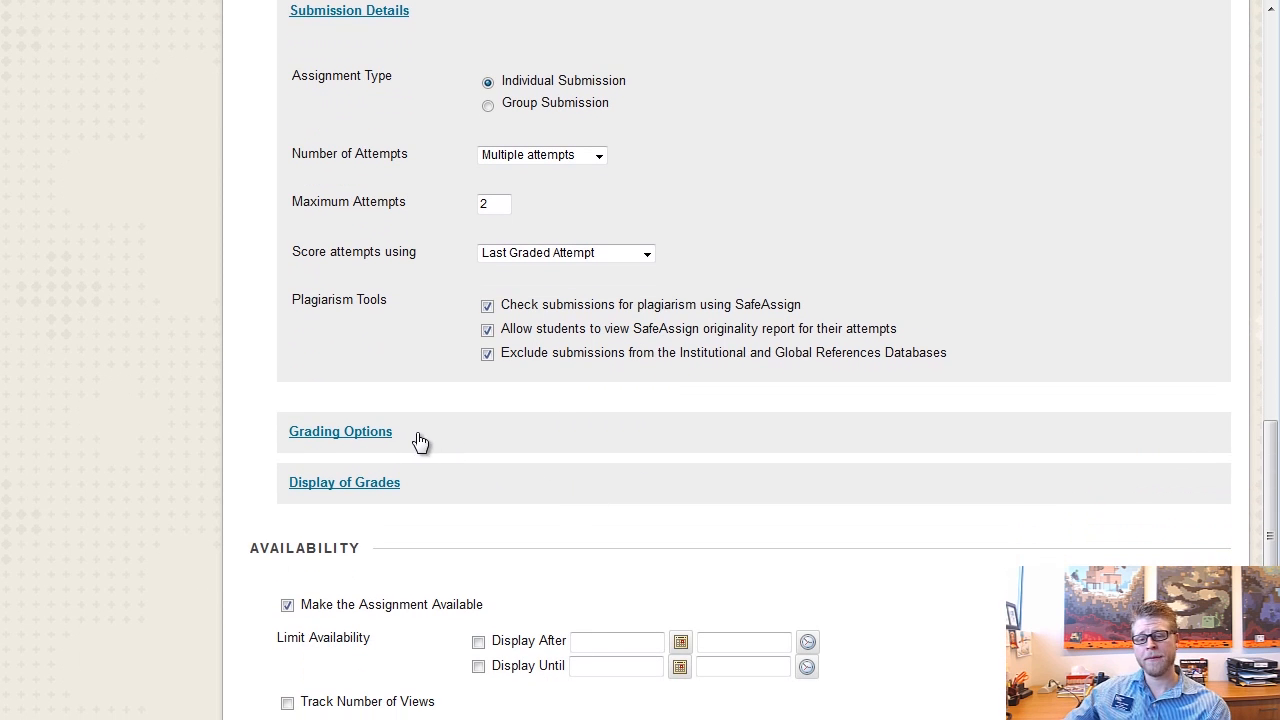
{"action": "scroll", "coordinate": [632, 424], "scroll_direction": "up", "scroll_amount": 6}
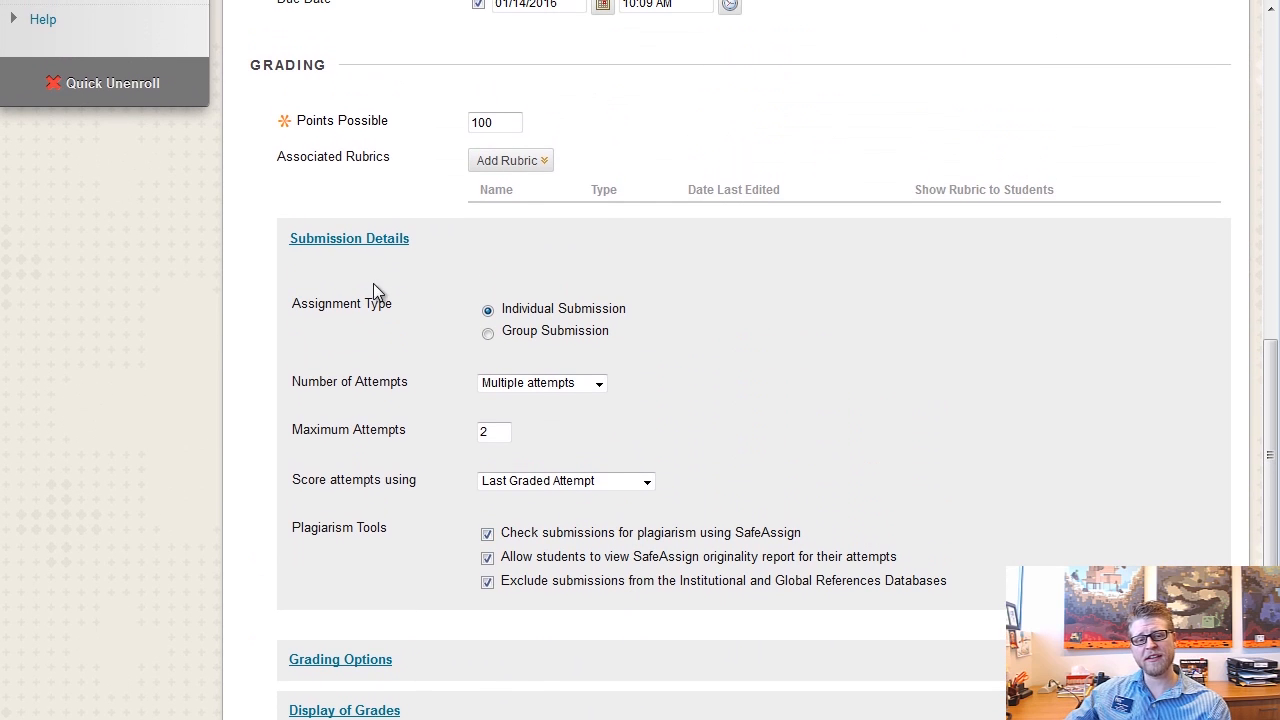
{"action": "left_click", "coordinate": [346, 248]}
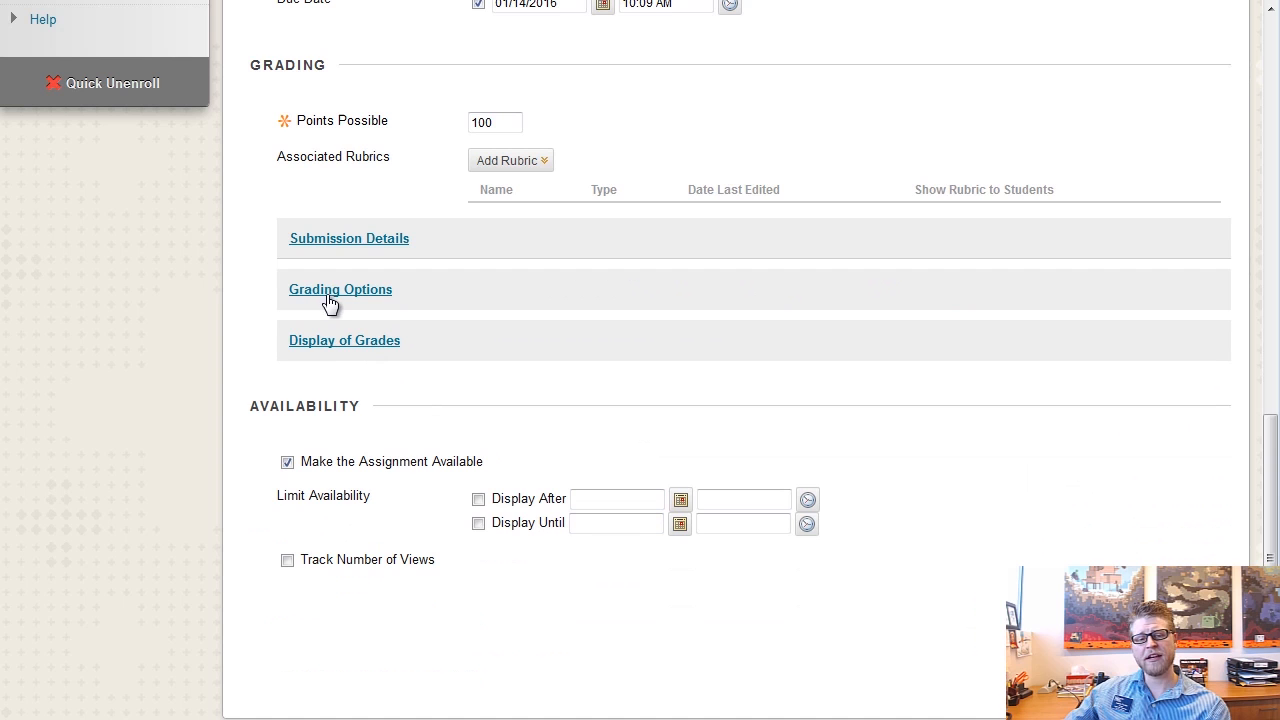
{"action": "left_click", "coordinate": [330, 298]}
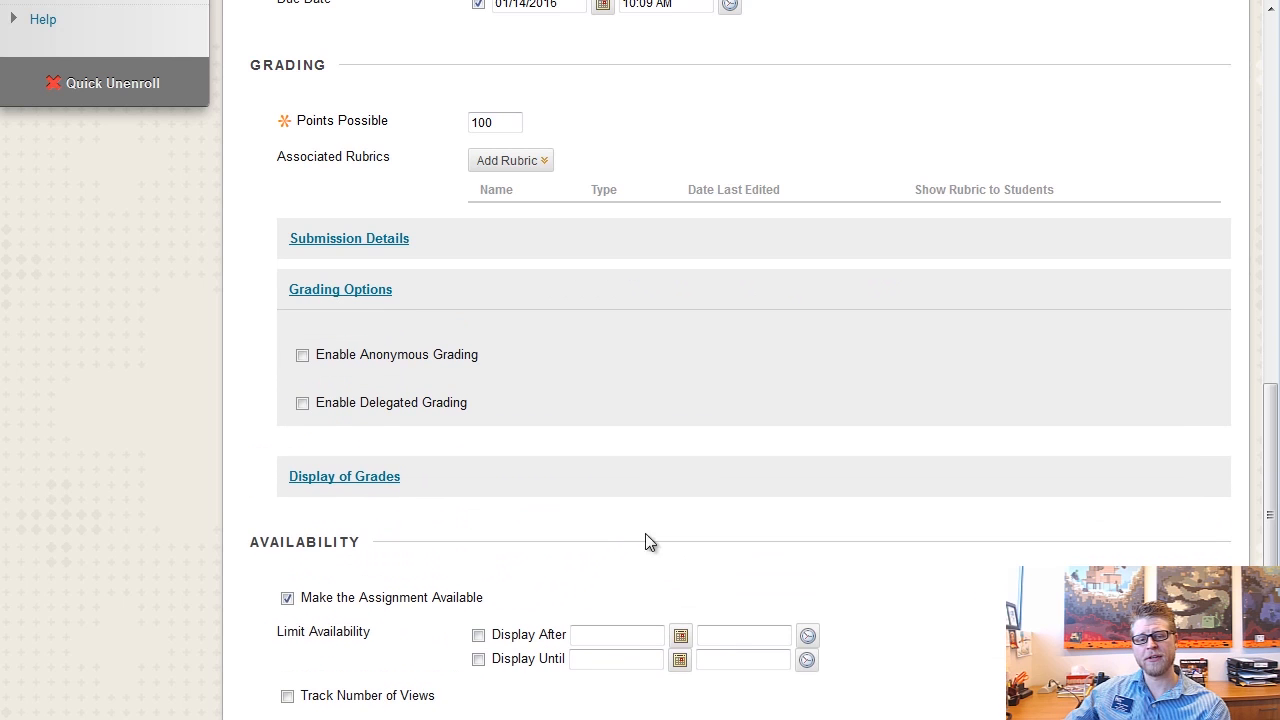
{"action": "scroll", "coordinate": [622, 452], "scroll_direction": "down", "scroll_amount": 2}
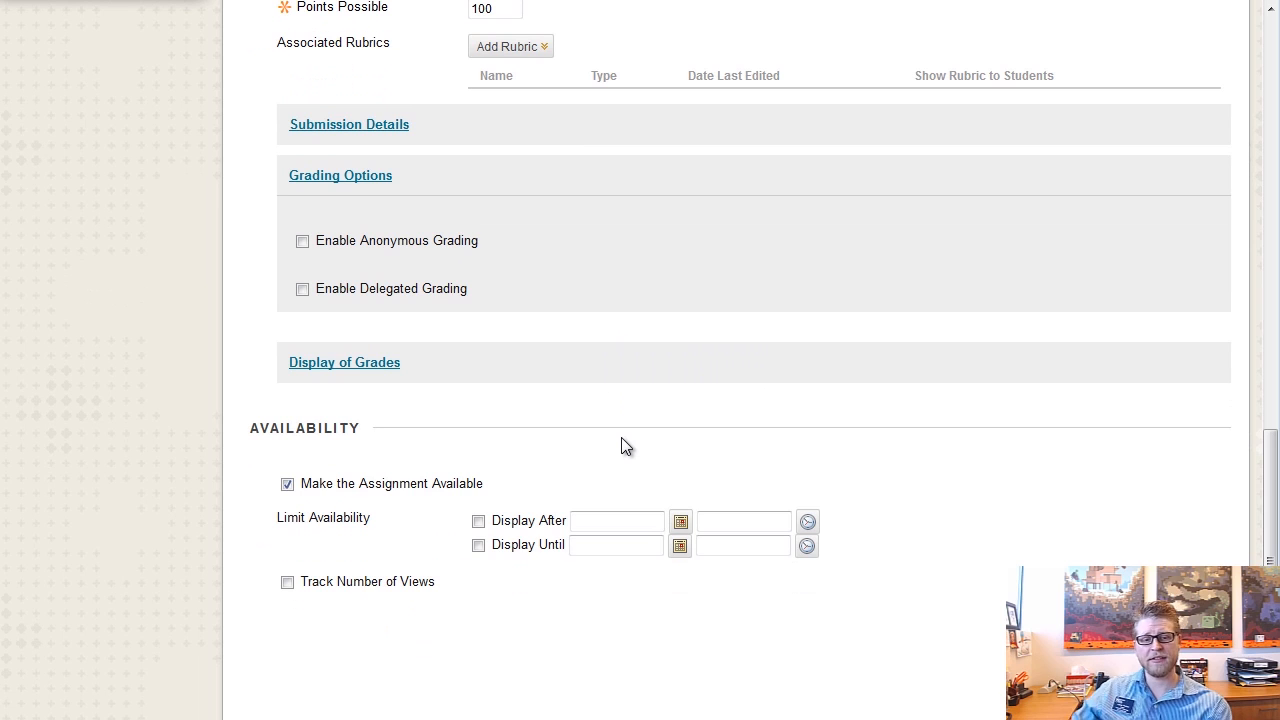
- Enable anonymous grading and delegated grading for the assignment, and review the disable-date and grader settings they offer
{"action": "left_click", "coordinate": [302, 241]}
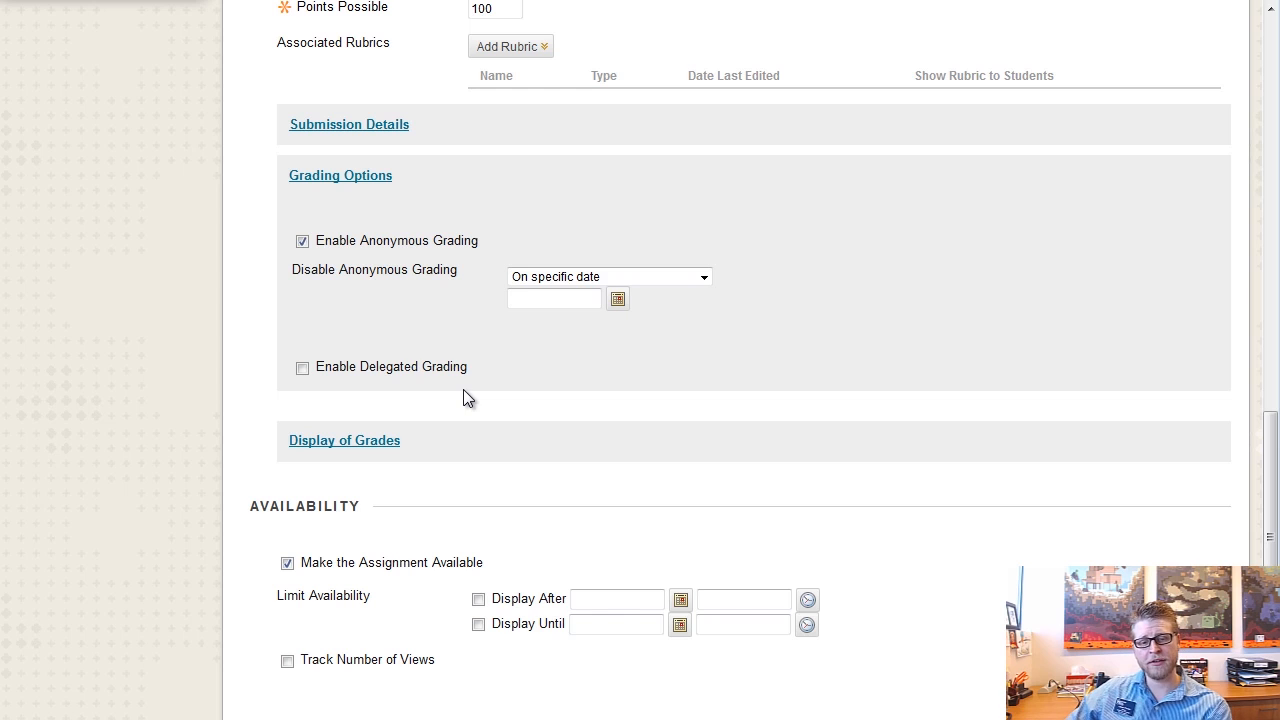
{"action": "left_click", "coordinate": [303, 368]}
{"action": "scroll", "coordinate": [710, 440], "scroll_direction": "down", "scroll_amount": 1}
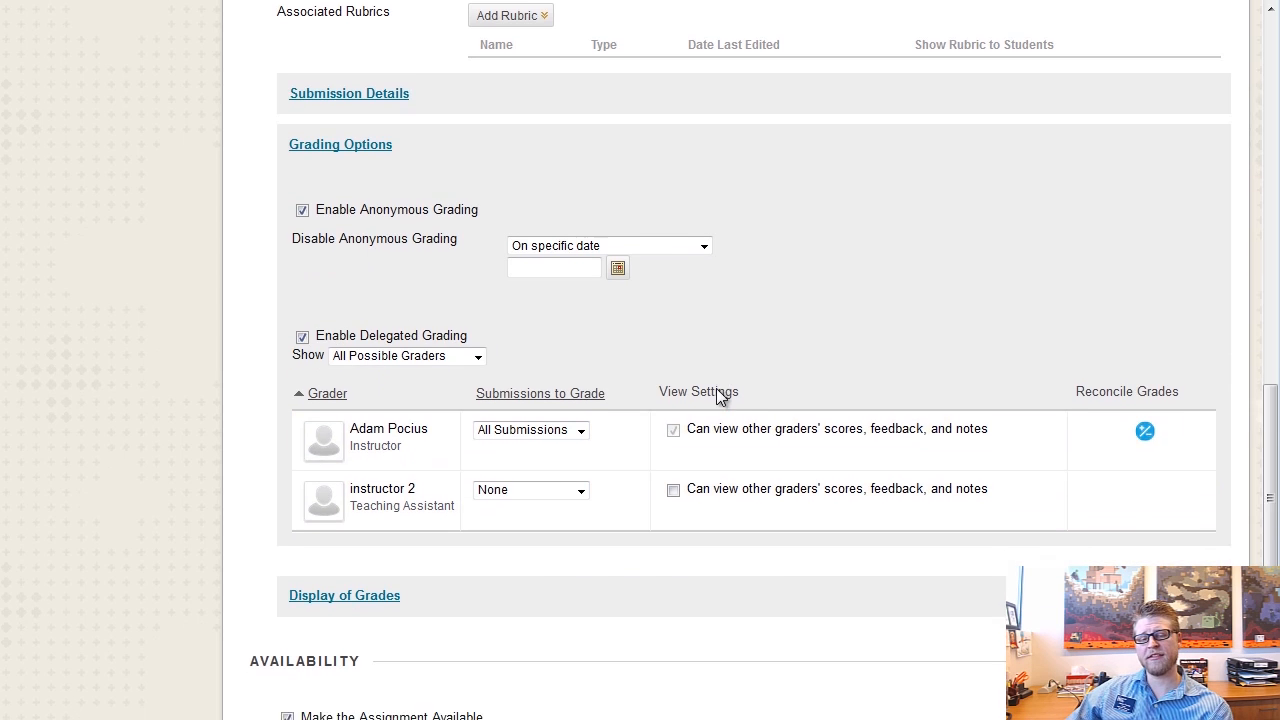
{"action": "scroll", "coordinate": [720, 395], "scroll_direction": "down", "scroll_amount": 1}
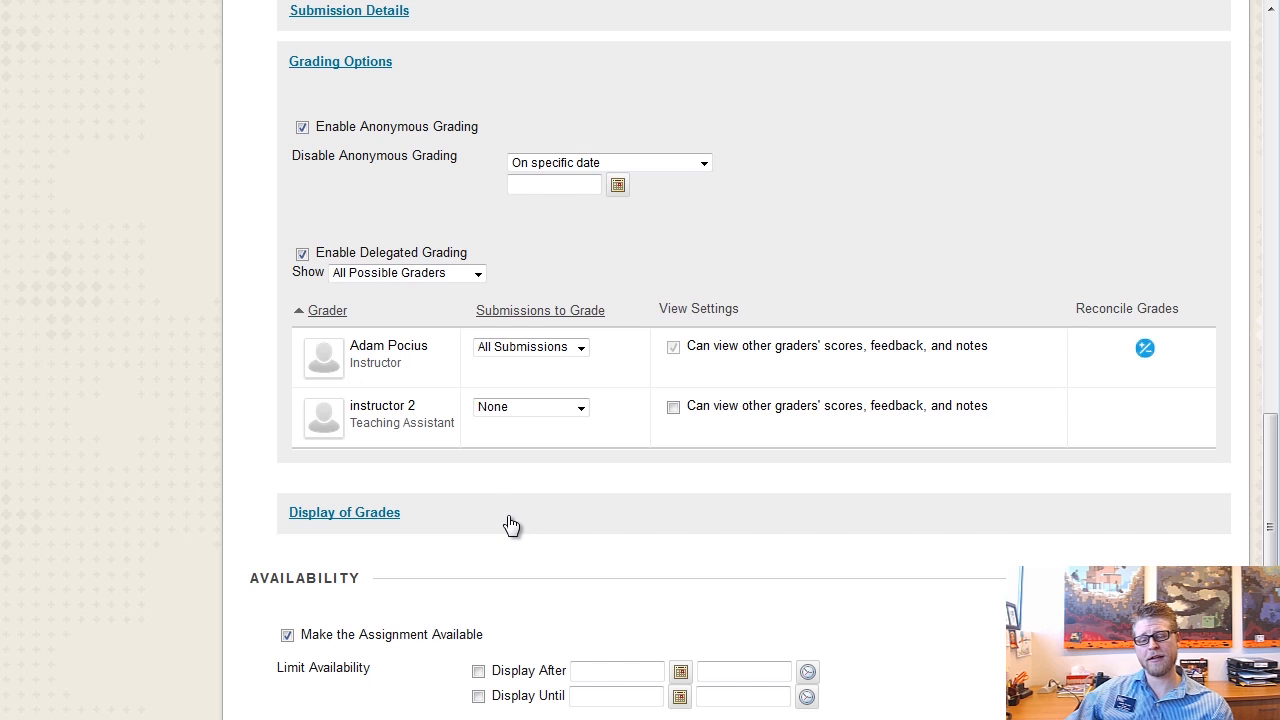
- Turn off both delegated grading and anonymous grading, and collapse the grading options
{"action": "left_click", "coordinate": [302, 254]}
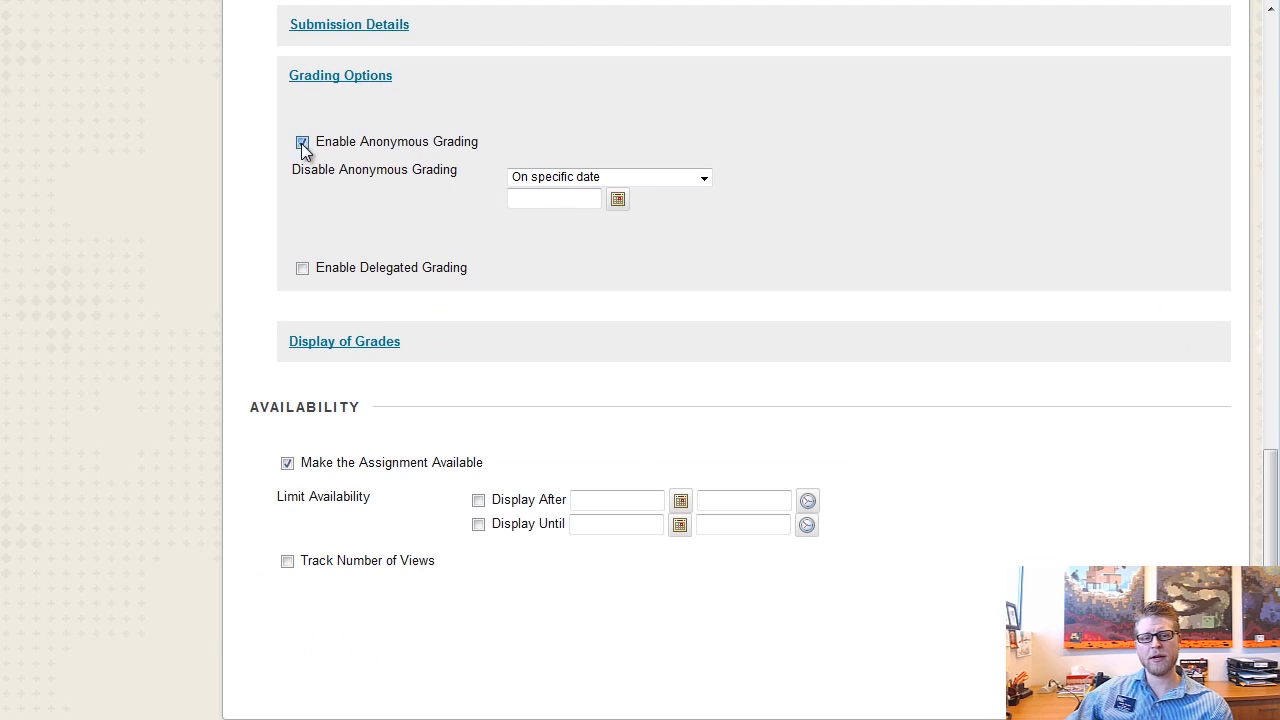
{"action": "left_click", "coordinate": [302, 142]}
{"action": "left_click", "coordinate": [350, 166]}
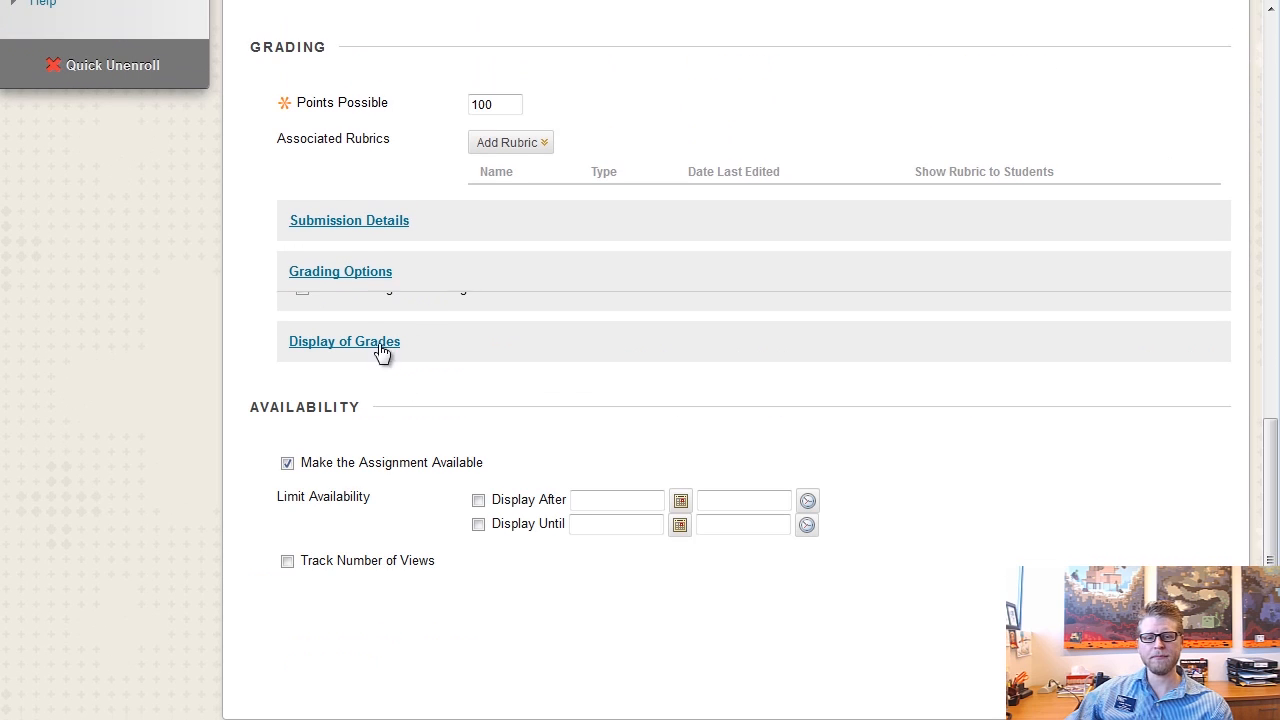
- Review how the assignment's grades are displayed, keeping the default settings, and submit the Research Paper assignment
{"action": "left_click", "coordinate": [349, 344]}
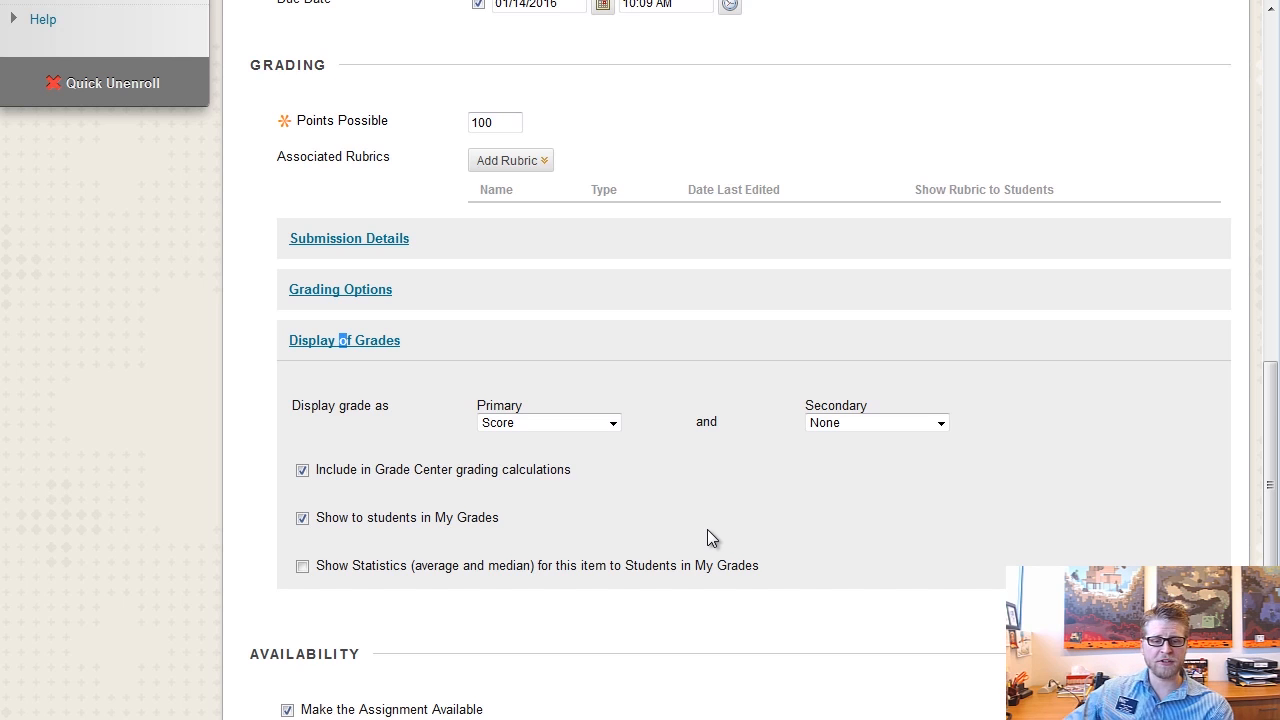
{"action": "left_click", "coordinate": [365, 352]}
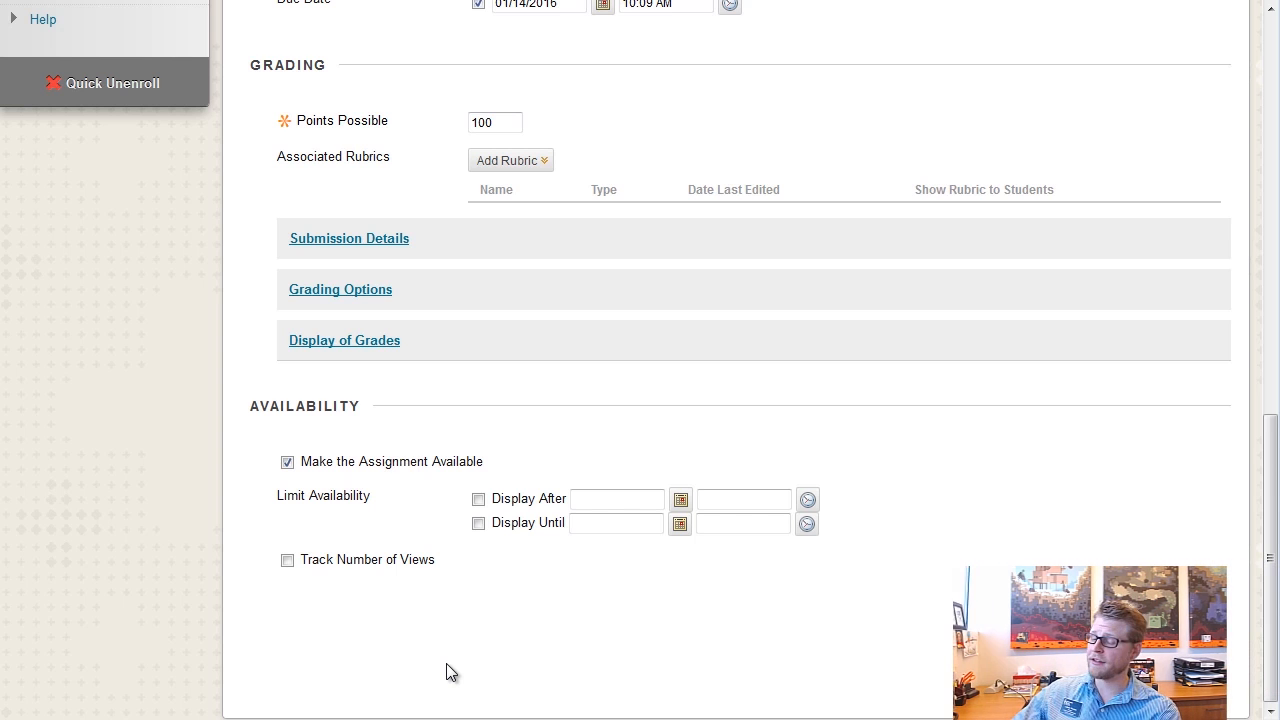
{"action": "left_click", "coordinate": [1166, 673]}
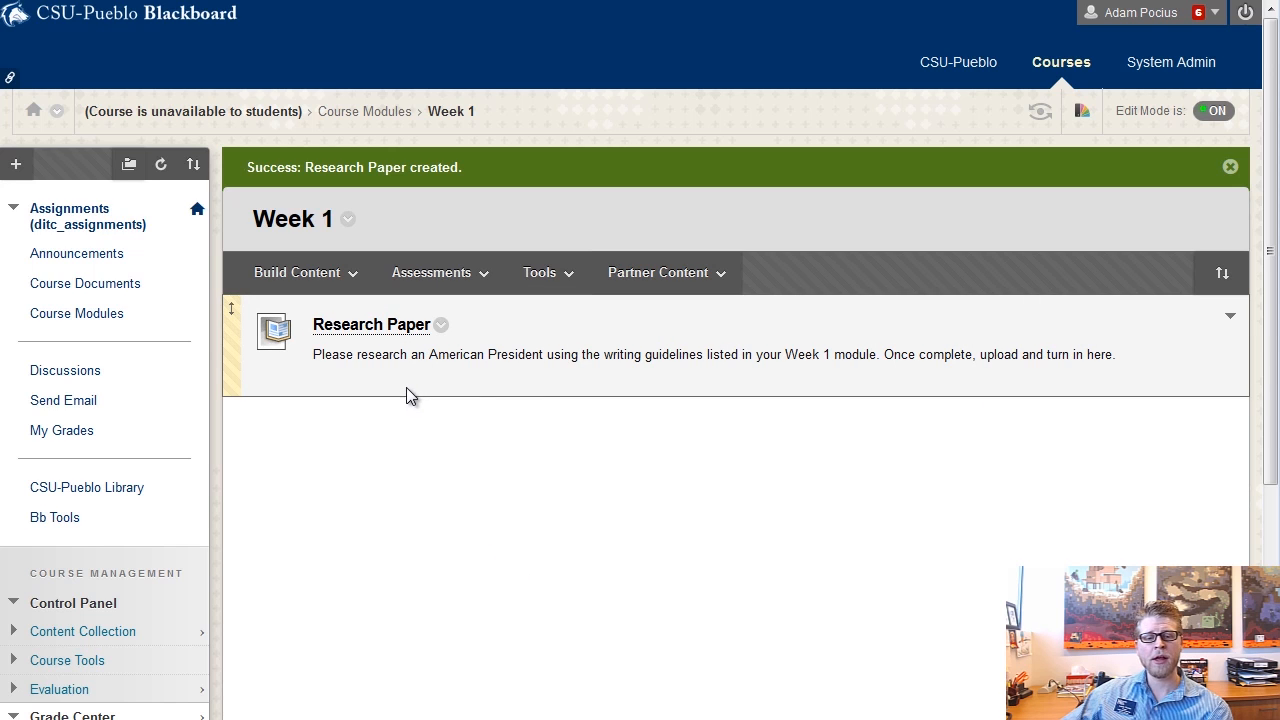
- Open the Full Grade Center from the course management area
{"action": "scroll", "coordinate": [422, 389], "scroll_direction": "down", "scroll_amount": 3}
{"action": "left_click", "coordinate": [72, 538]}
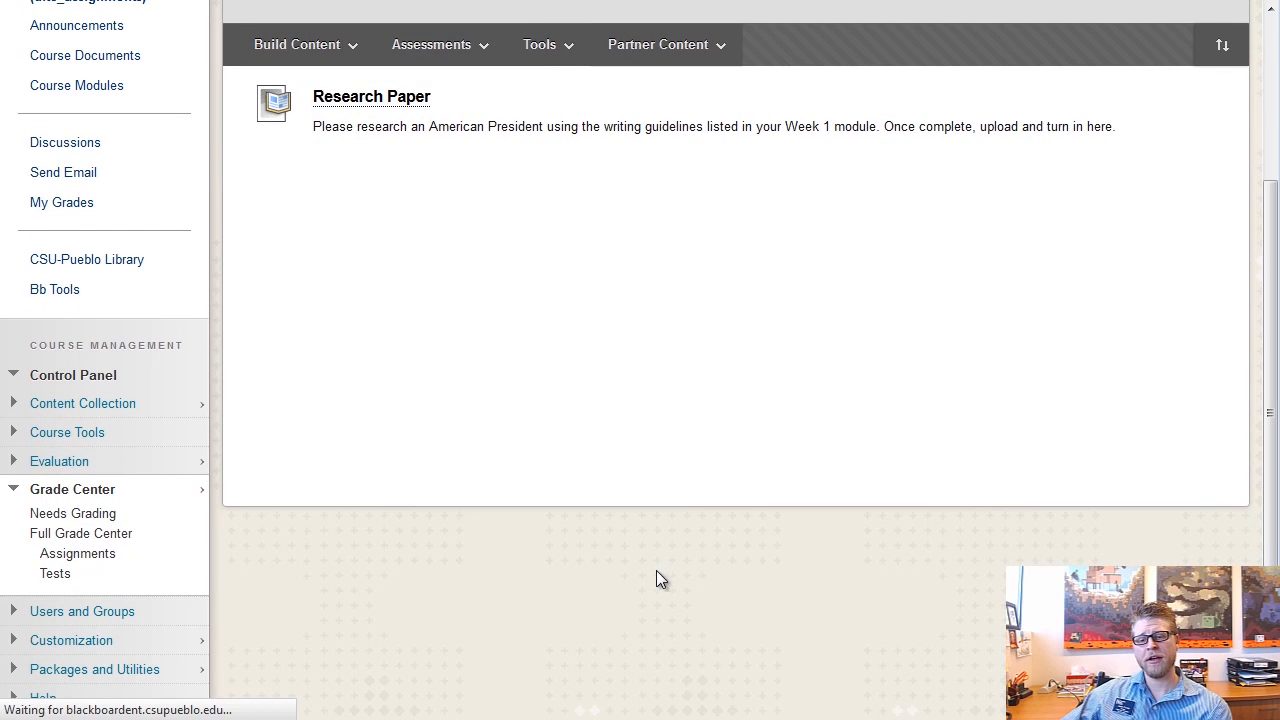